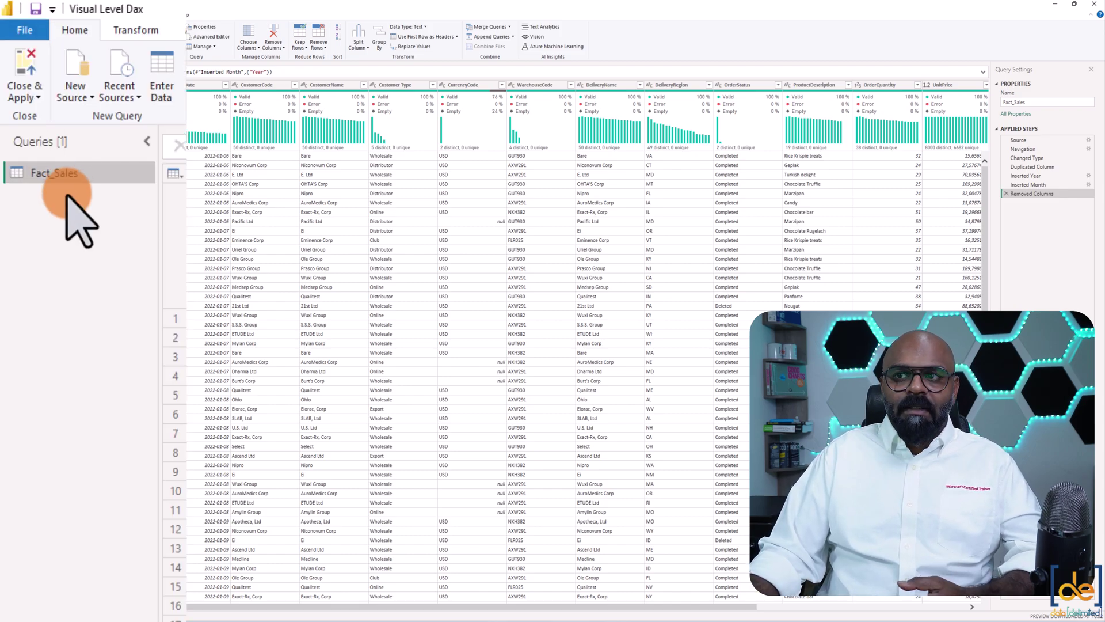
- Create Fact_Sales (2) as a reference and Fact_Sales (3) as a full duplicate of Fact_Sales
right_click(68, 173)
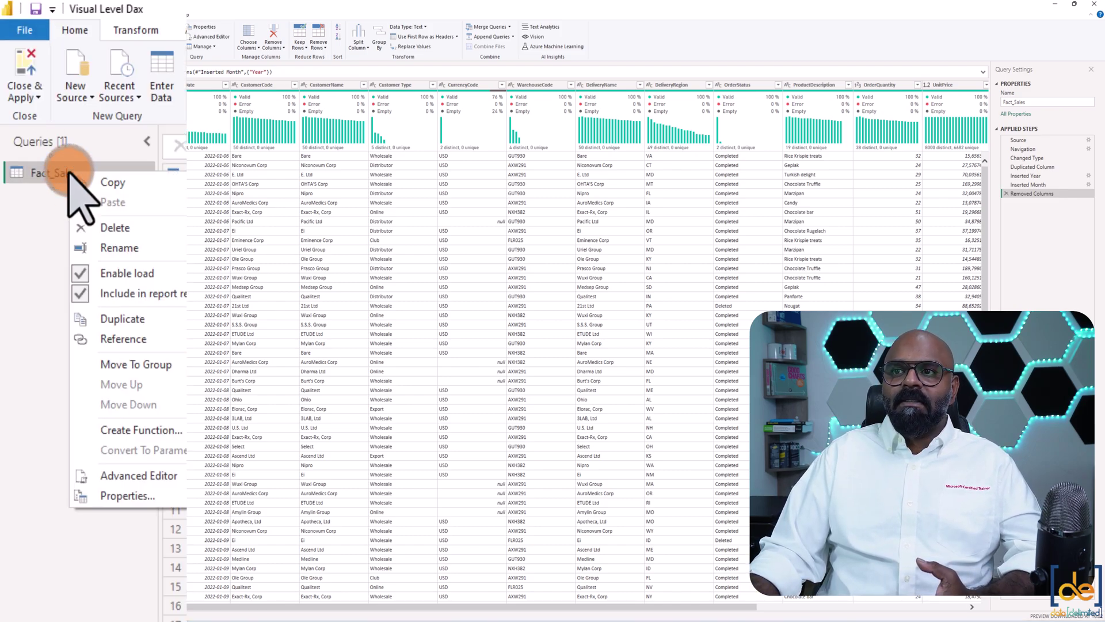
left_click(133, 340)
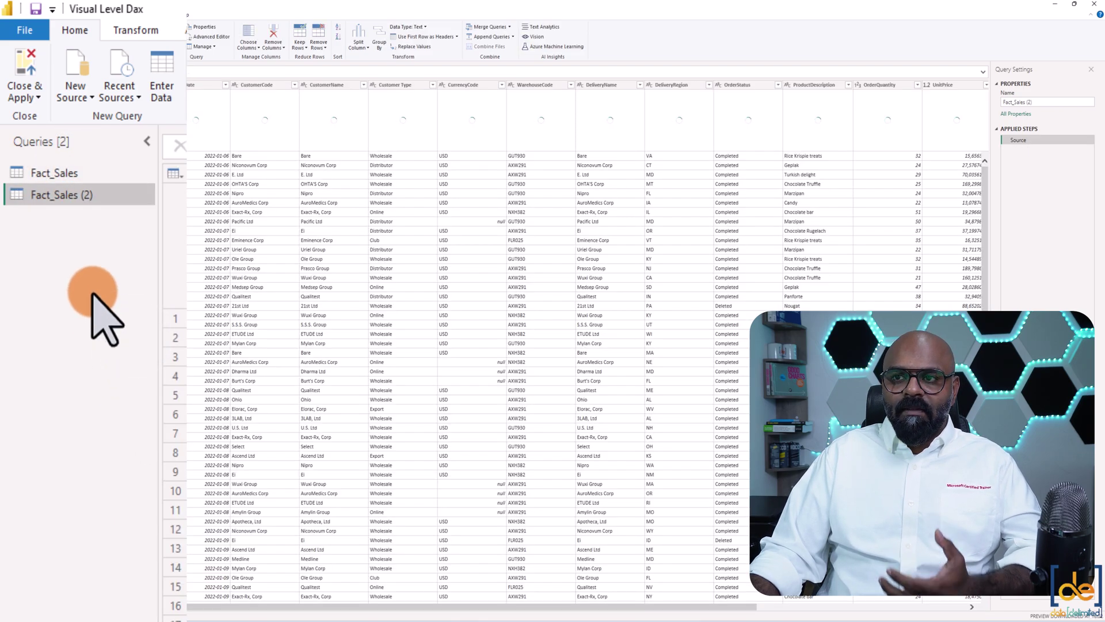
left_click(66, 172)
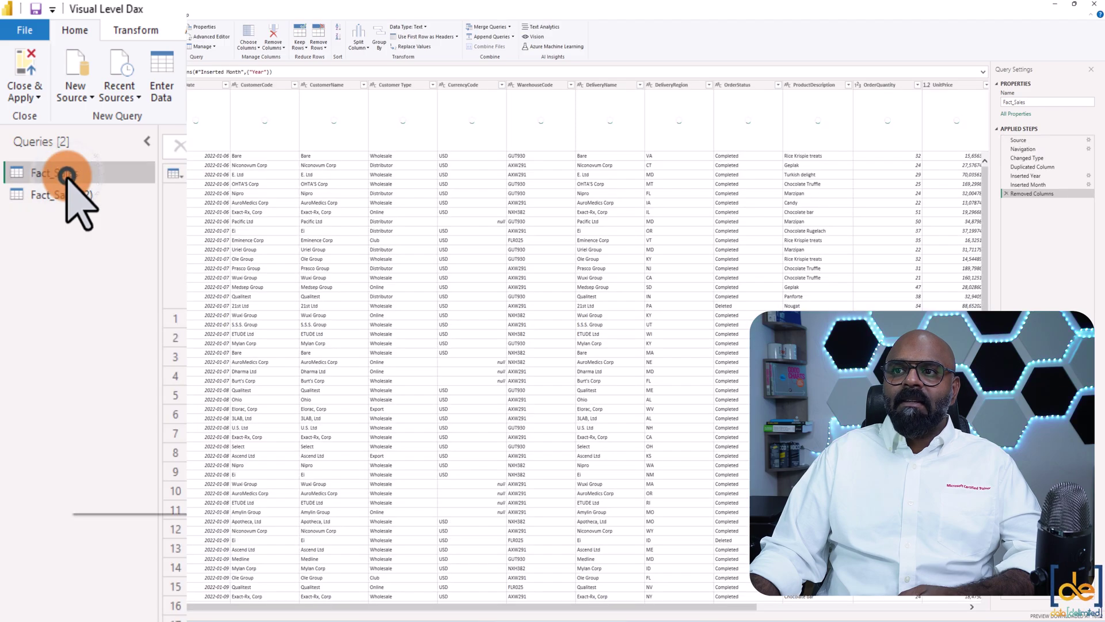
right_click(66, 172)
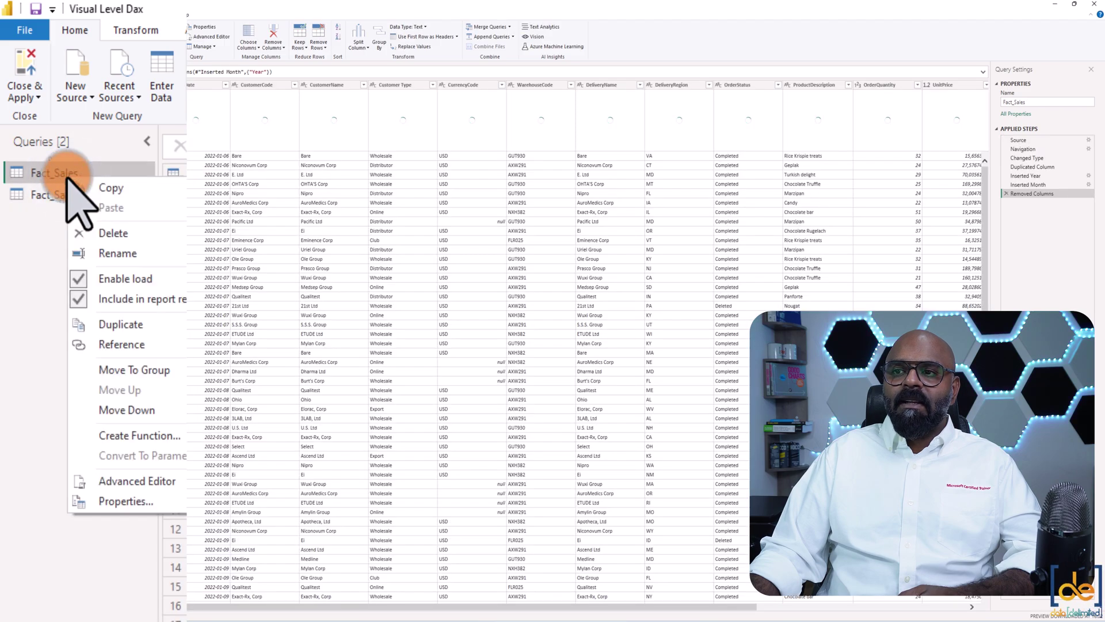
left_click(121, 326)
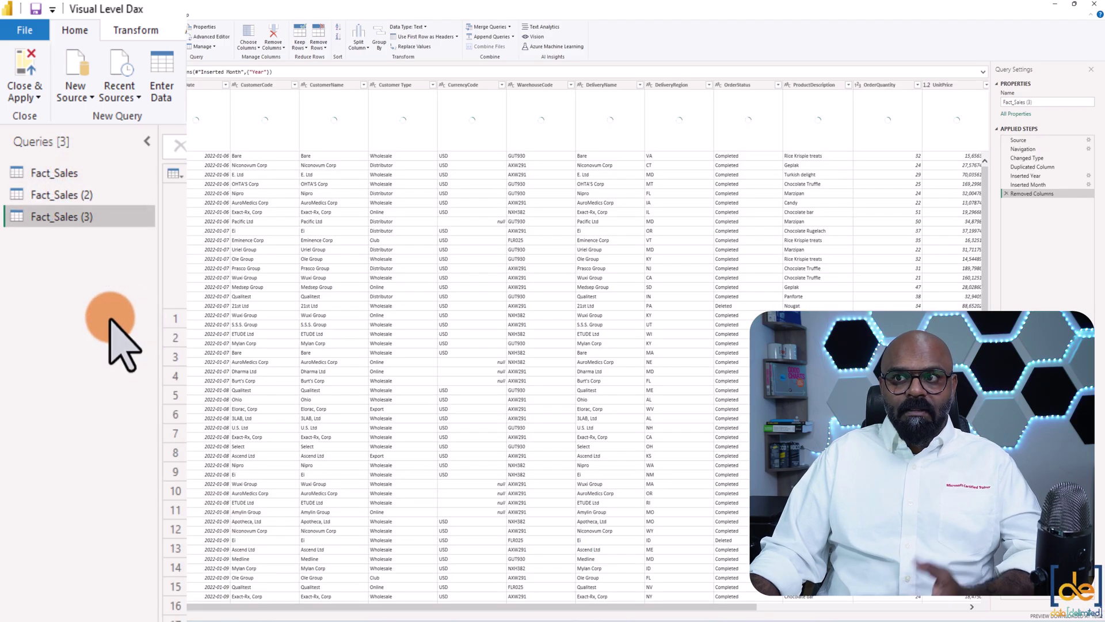
- Rename the Fact_Sales (2) query to Fact_Sales_Reference
left_click(74, 195)
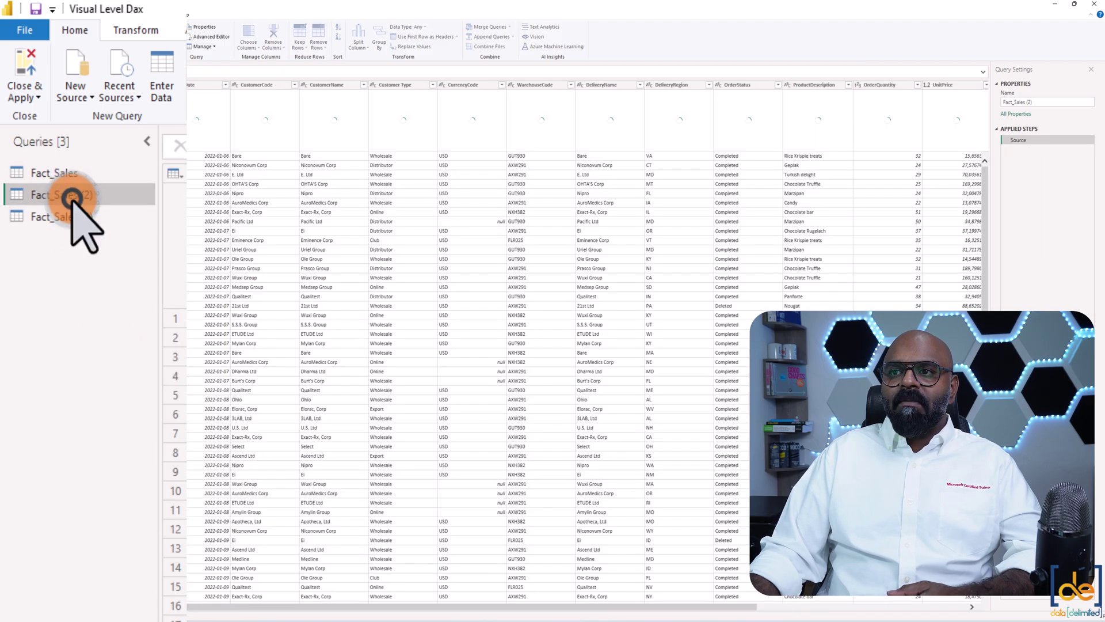
right_click(74, 197)
left_click(122, 278)
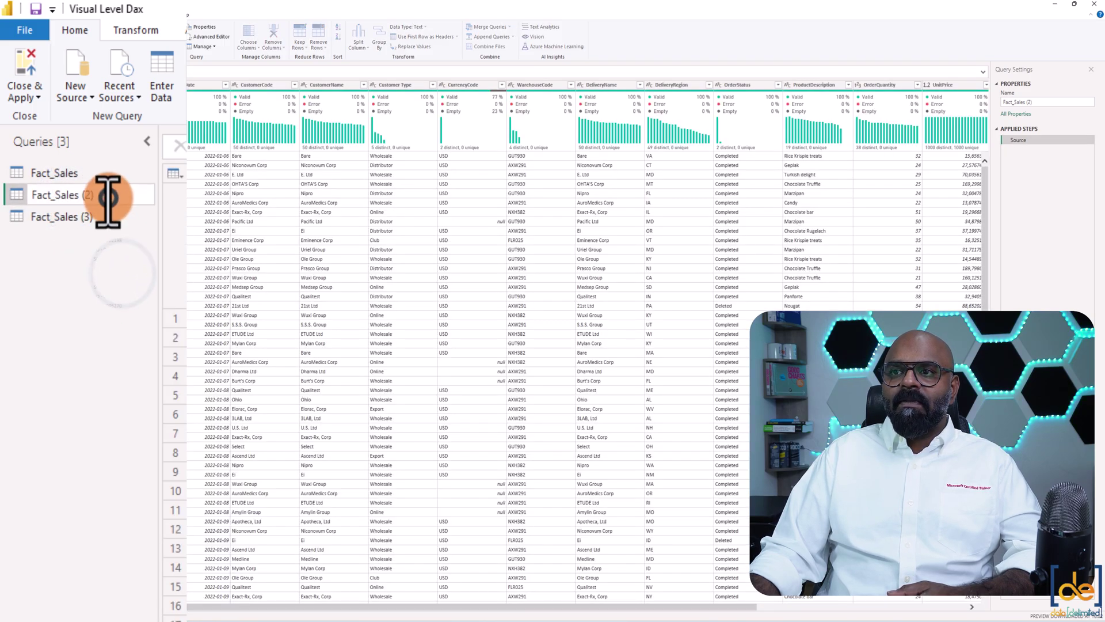
left_click(105, 197)
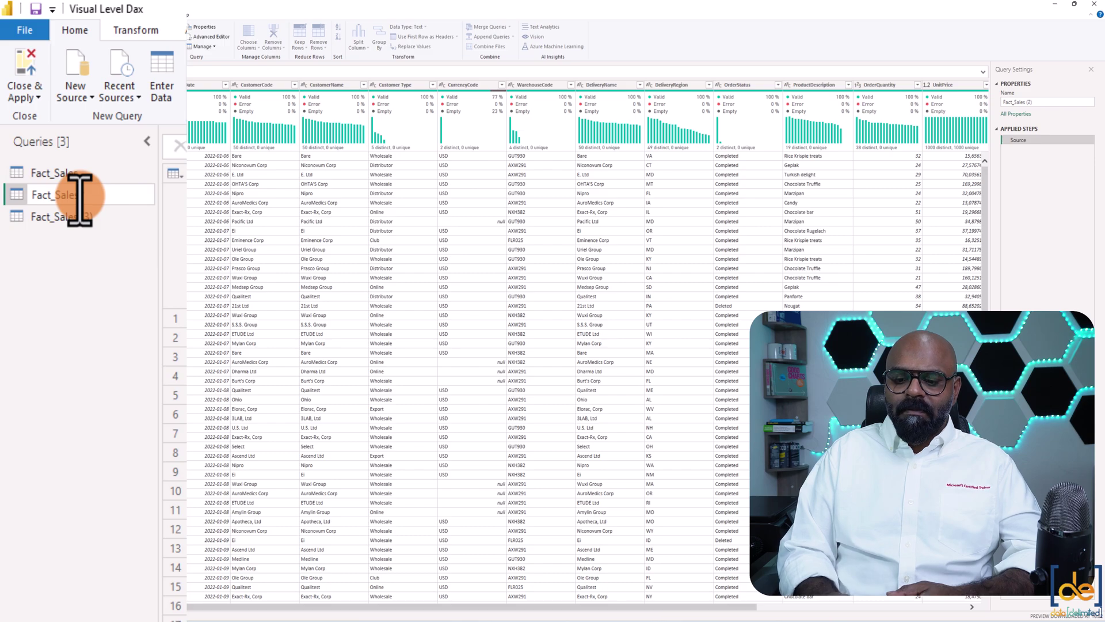
type("Reference")
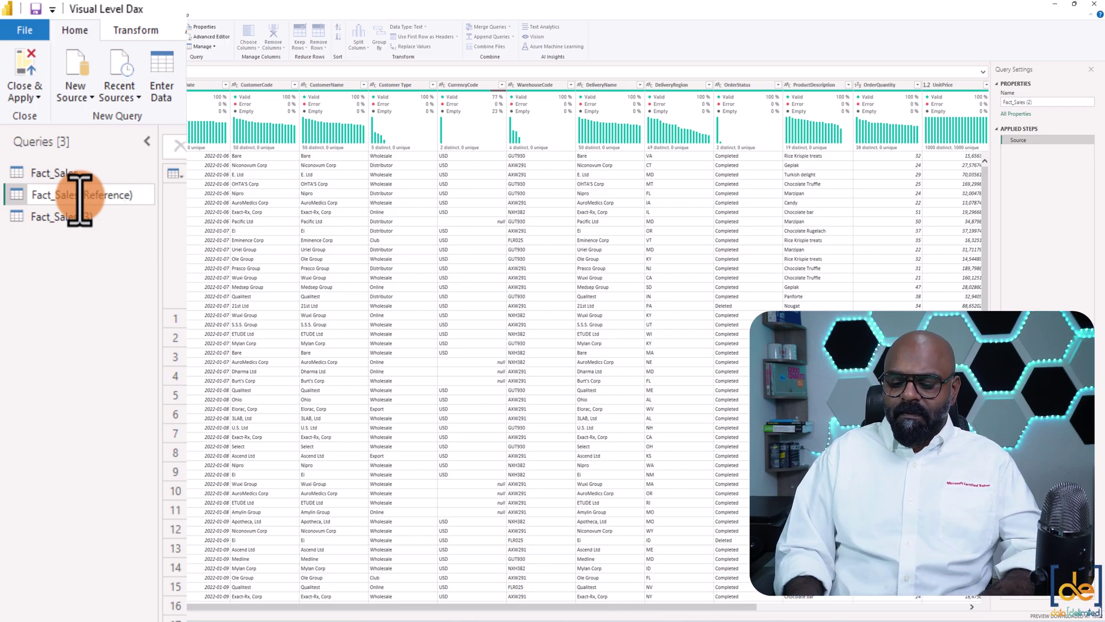
key("Return")
- Start renaming the Fact_Sales (3) query
left_click(74, 214)
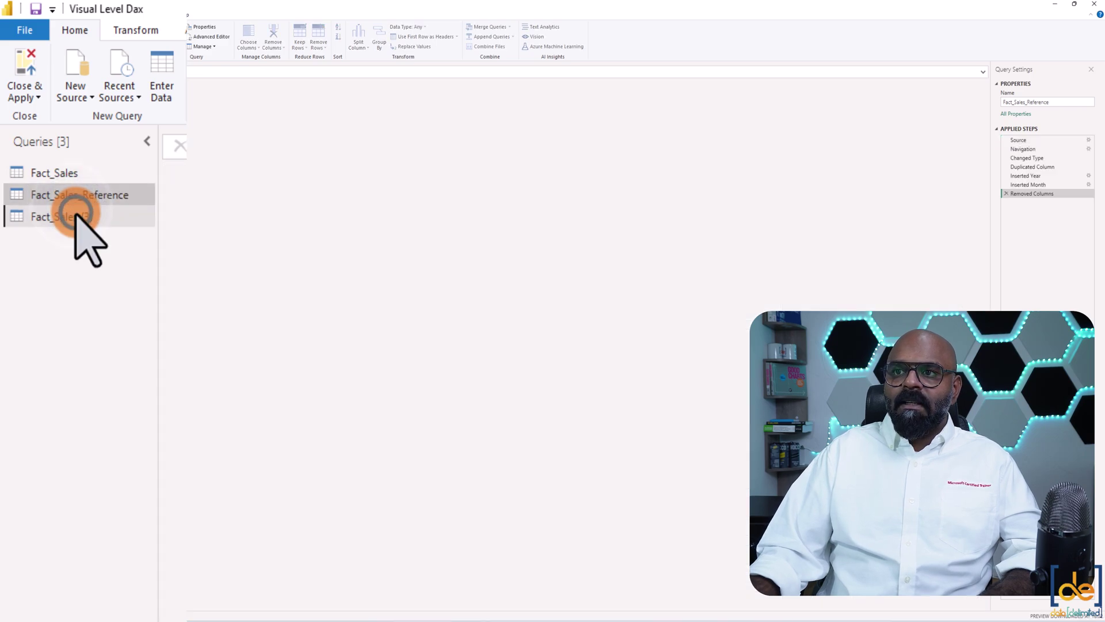
right_click(77, 216)
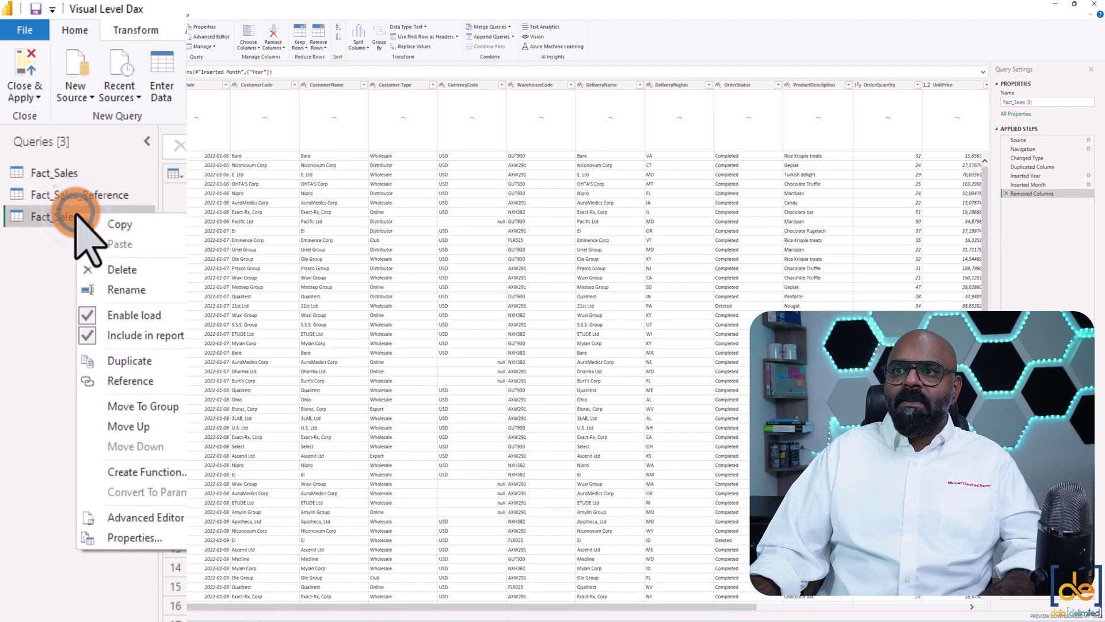
left_click(133, 290)
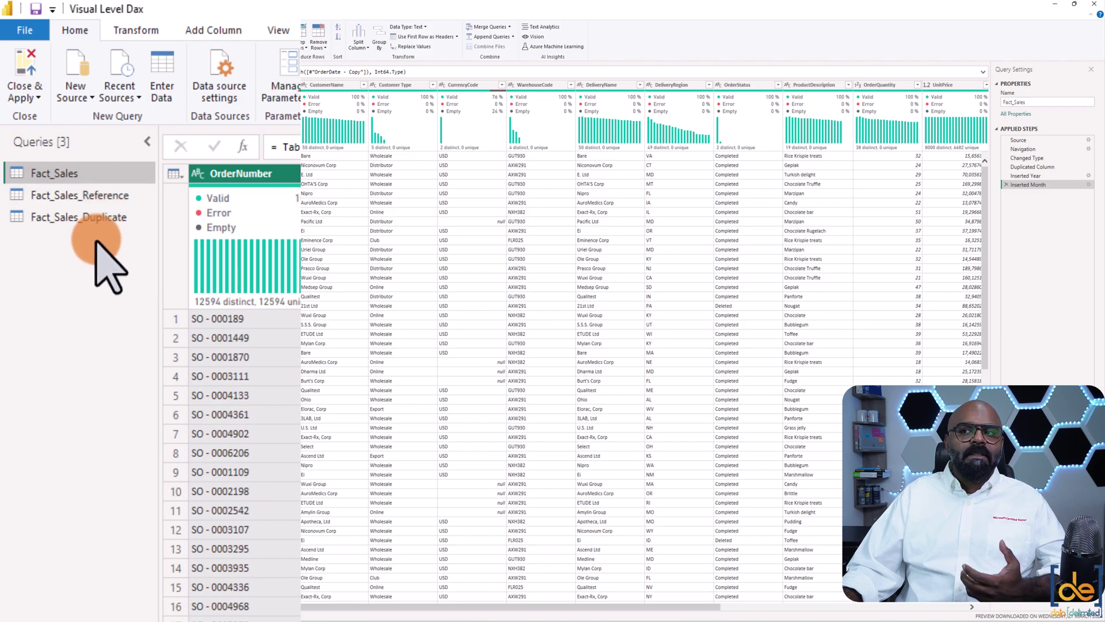
left_click(92, 199)
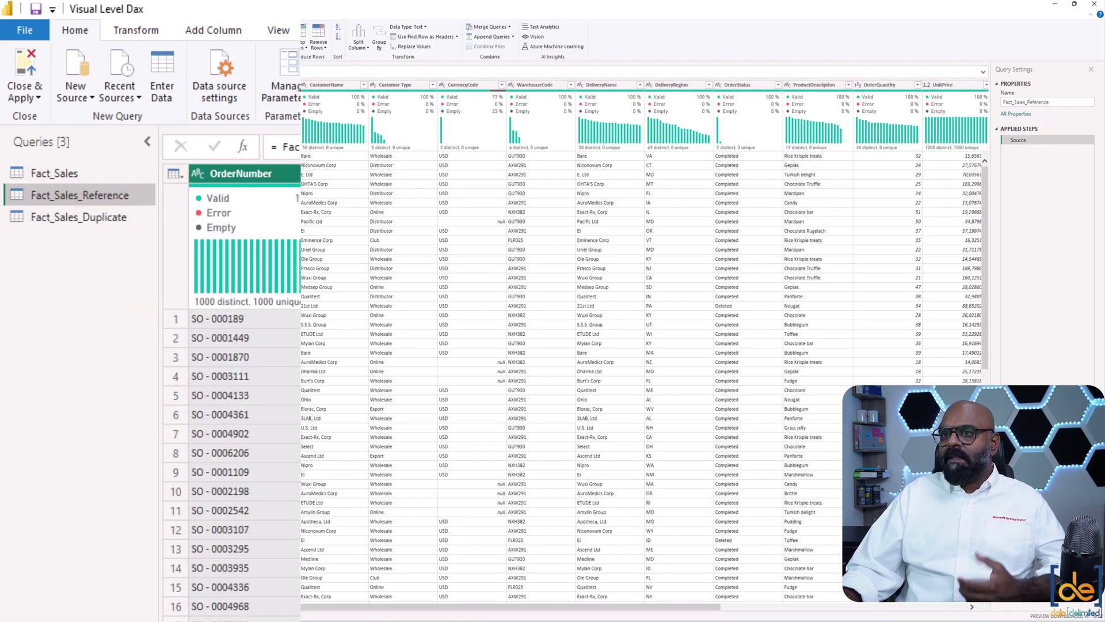
left_click(1020, 141)
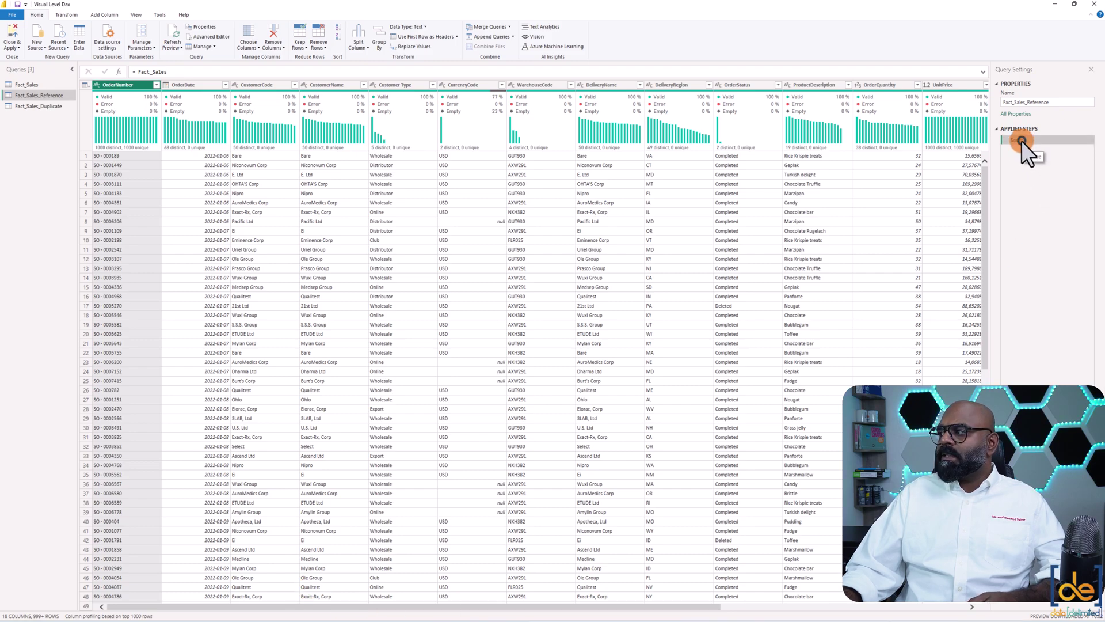
left_click(217, 34)
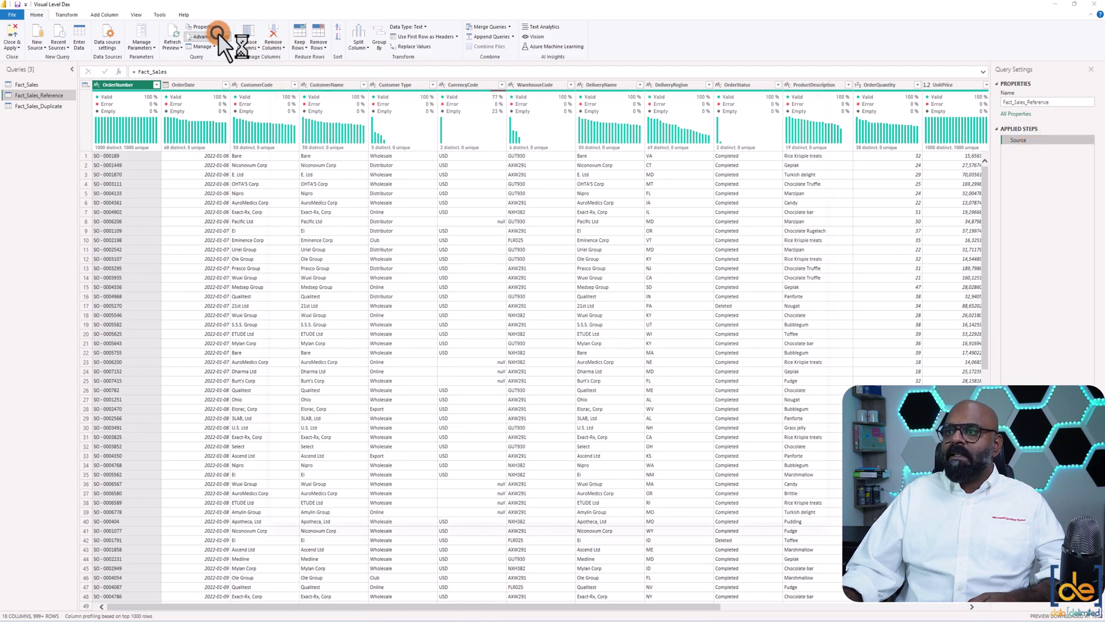
double_click(314, 112)
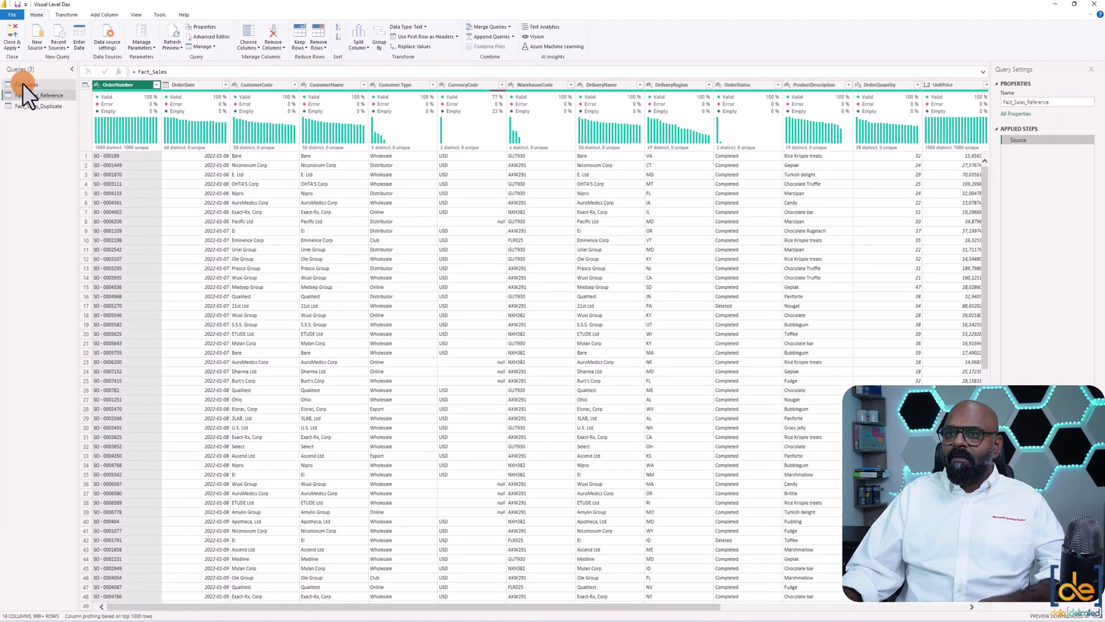
left_click(22, 84)
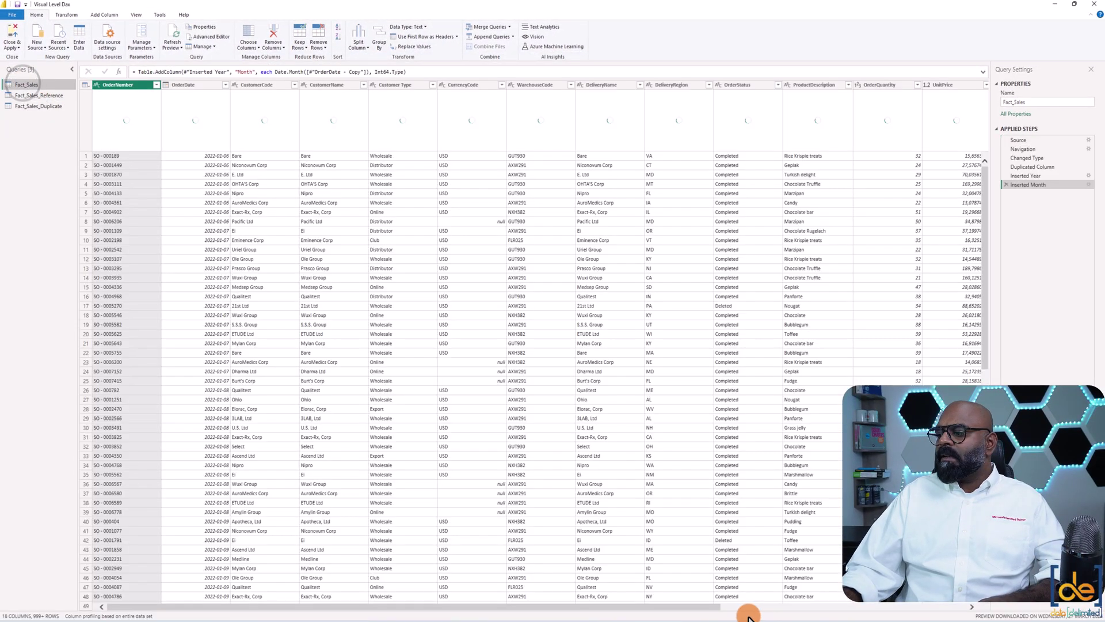
- Remove the Year column from Fact_Sales
left_click(737, 607)
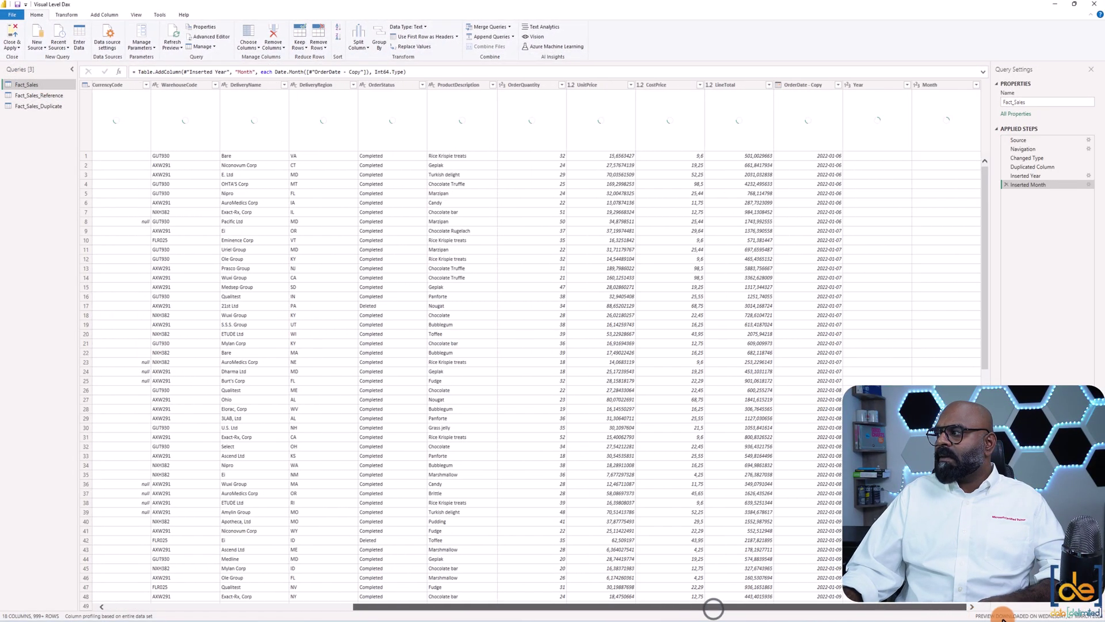
left_click(886, 92)
right_click(879, 87)
left_click(899, 104)
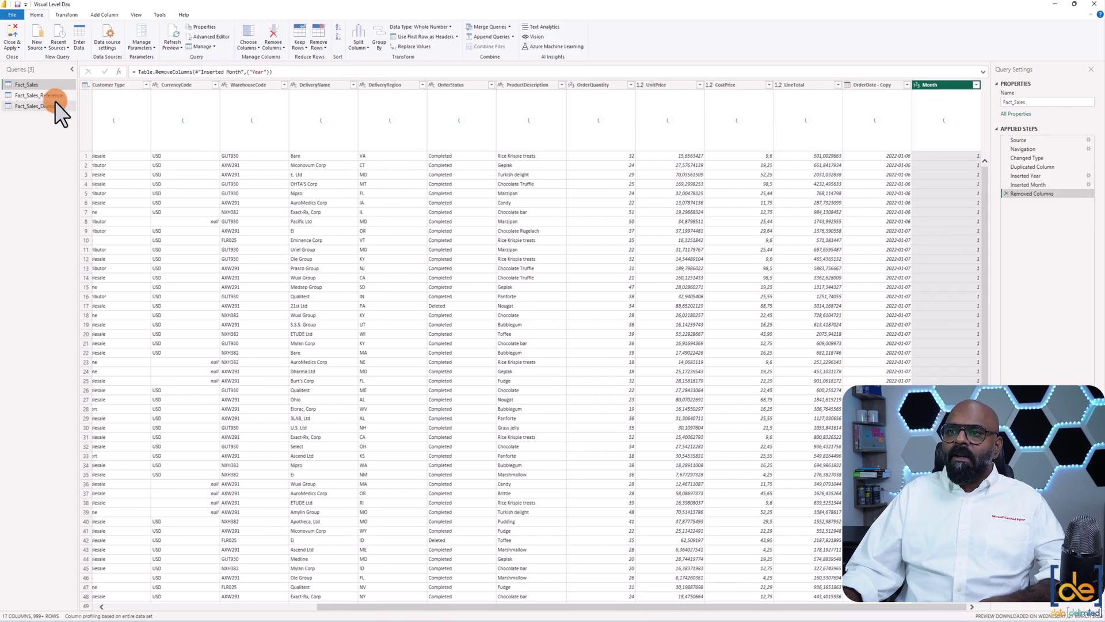
- Check Fact_Sales_Reference's columns, selecting OrderDate - Copy and Month
left_click(53, 96)
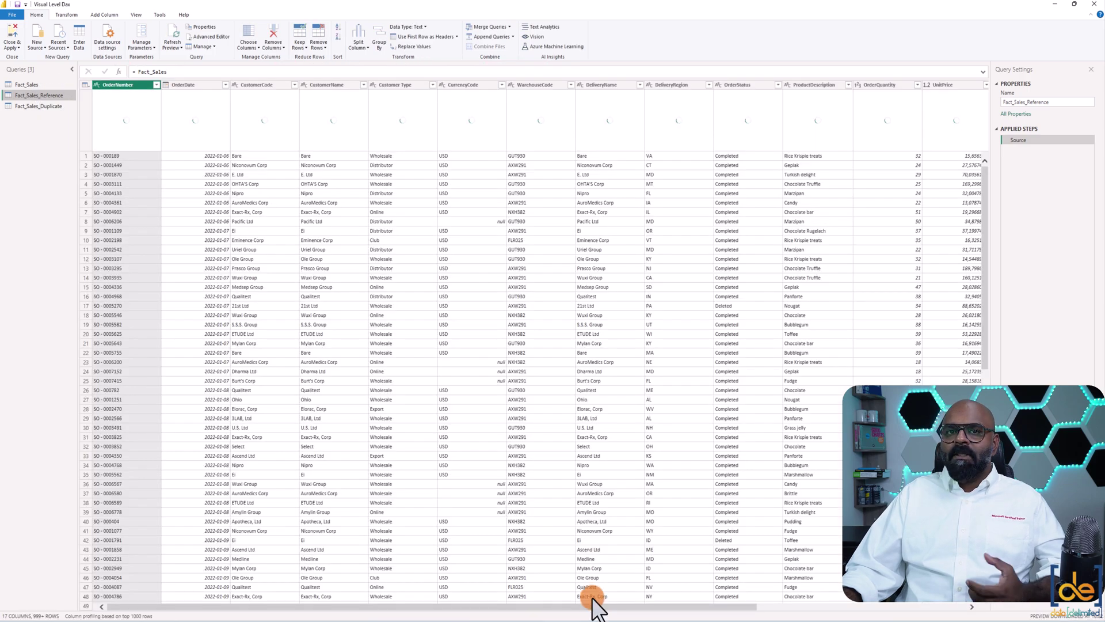
left_click(311, 604)
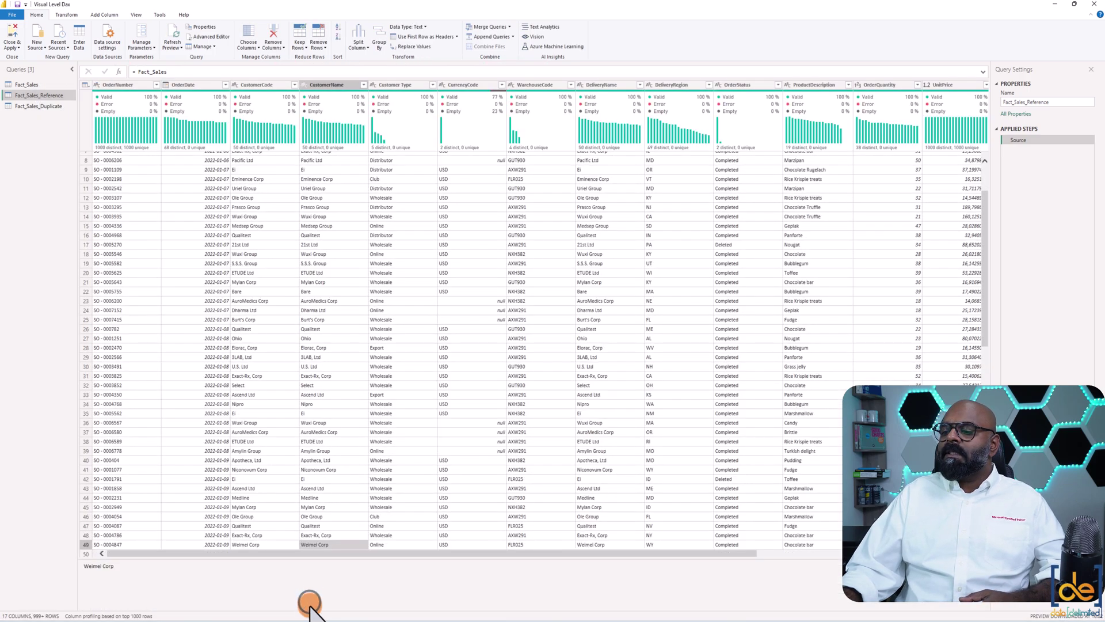
left_click_drag(322, 554, 708, 557)
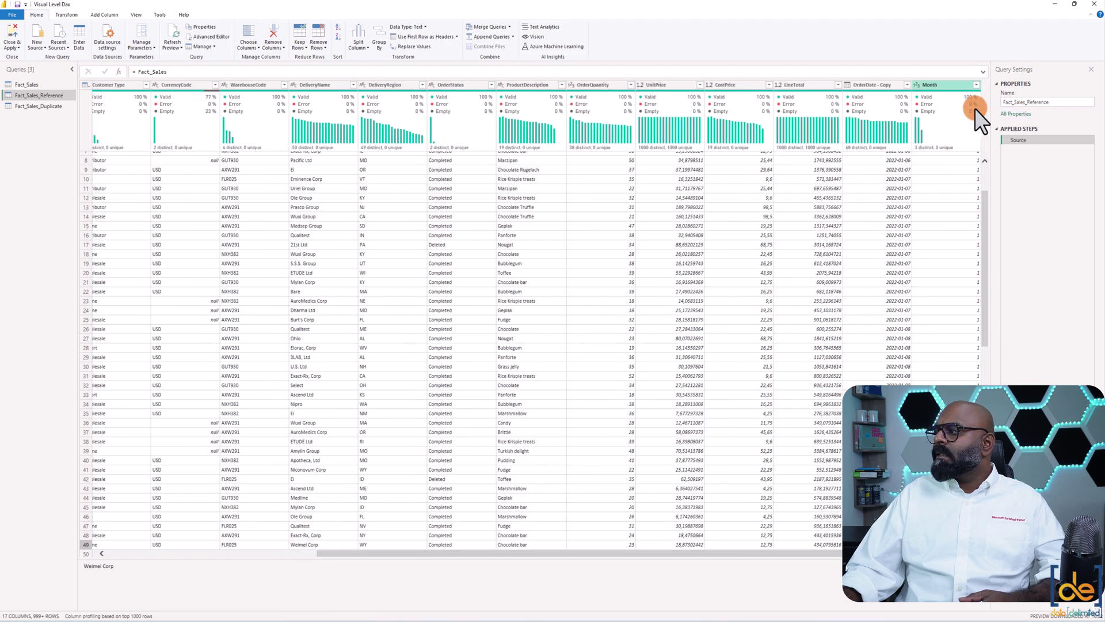
left_click(879, 83)
left_click(939, 86)
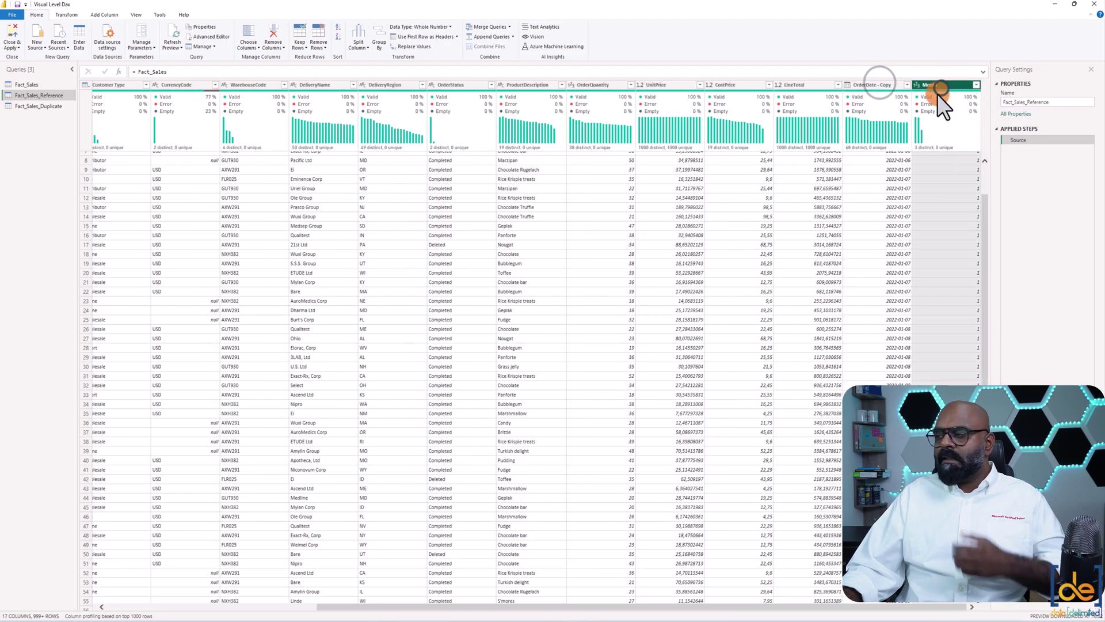
mouse_move(933, 112)
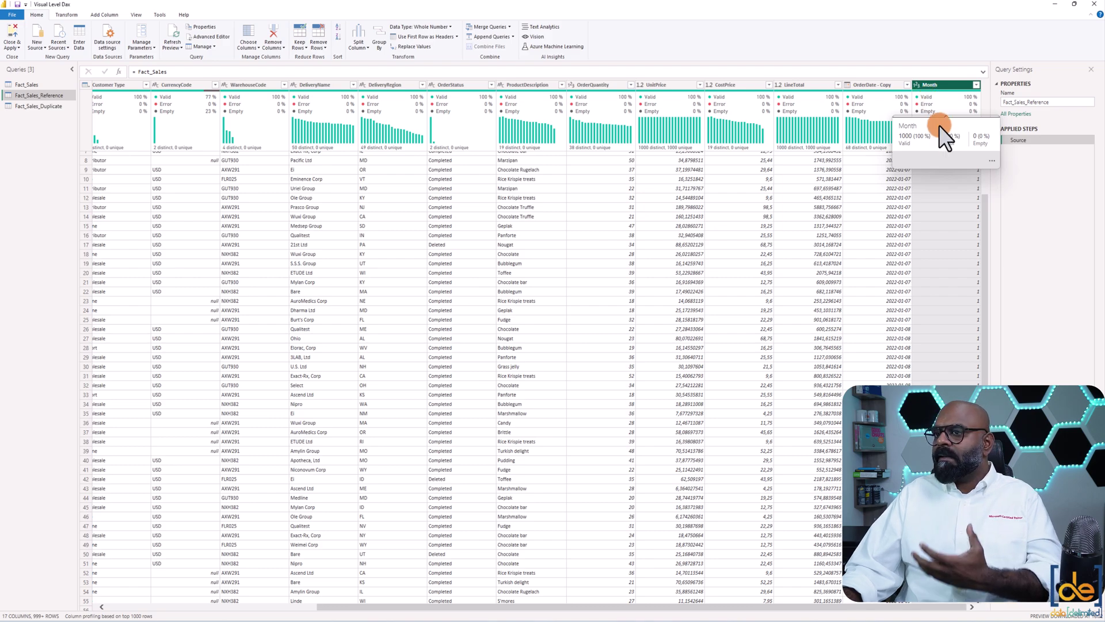
- Delete the Month column from Fact_Sales_Reference, then review Fact_Sales' columns
right_click(928, 84)
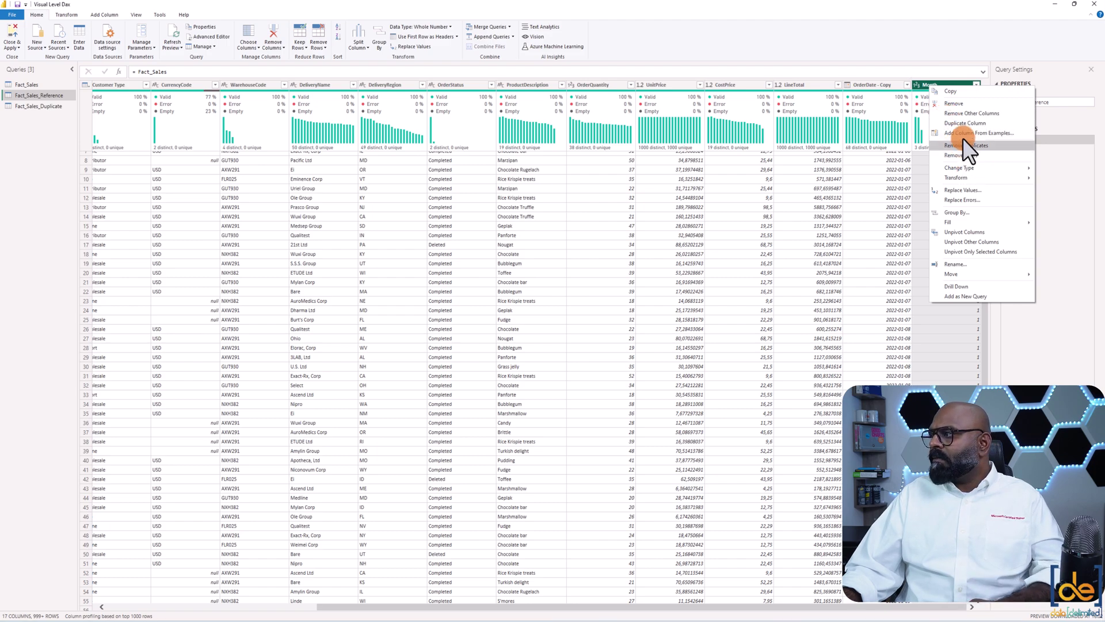
left_click(965, 104)
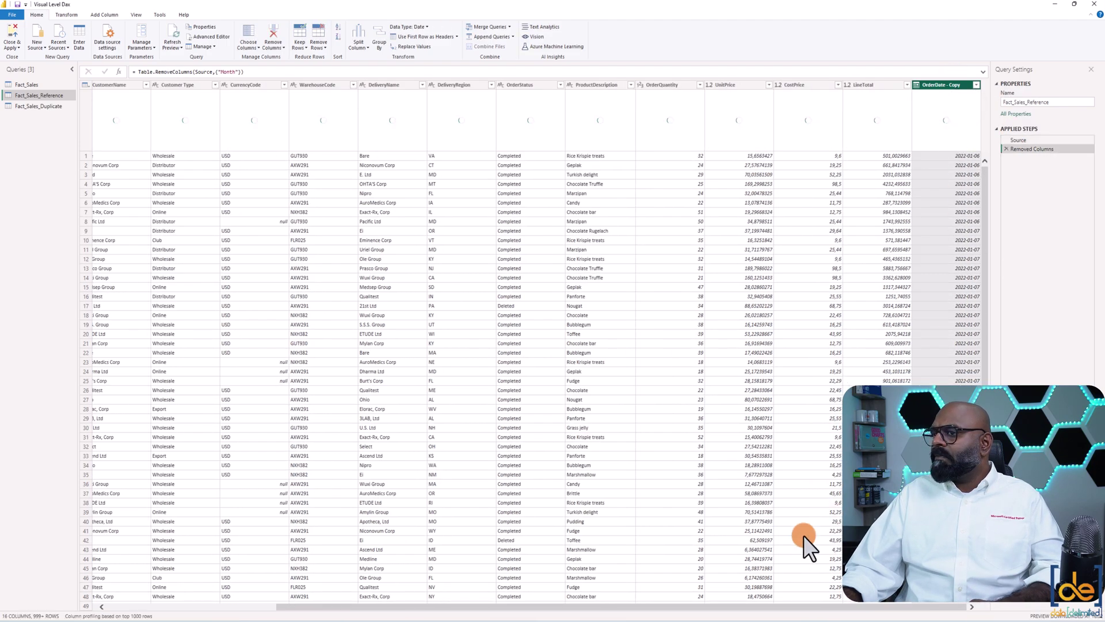
left_click(39, 84)
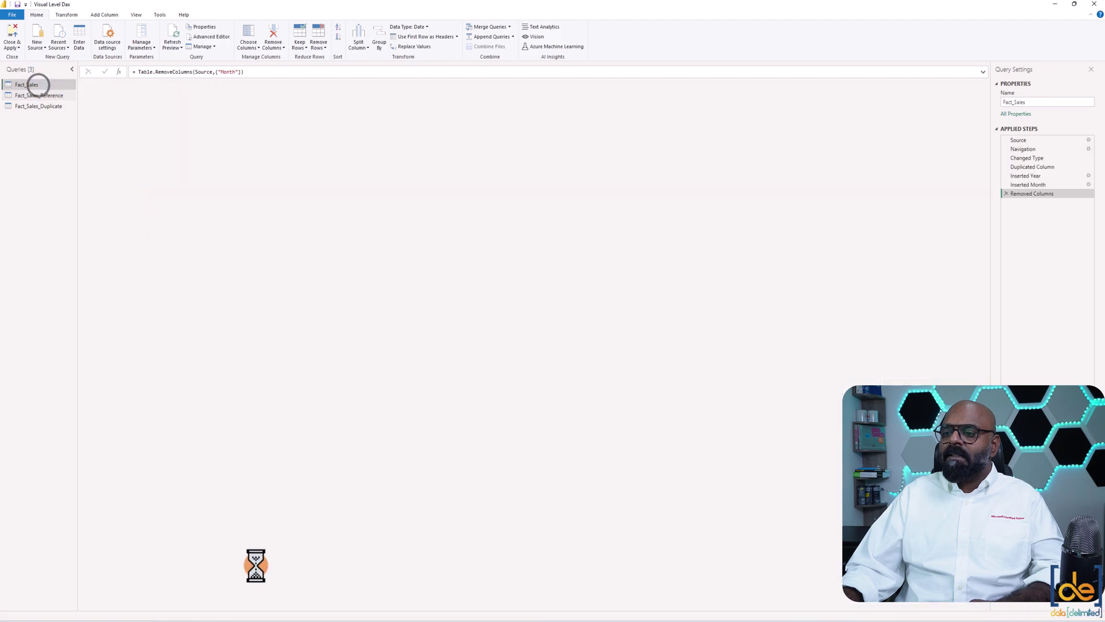
scroll(207, 604, "right", 5)
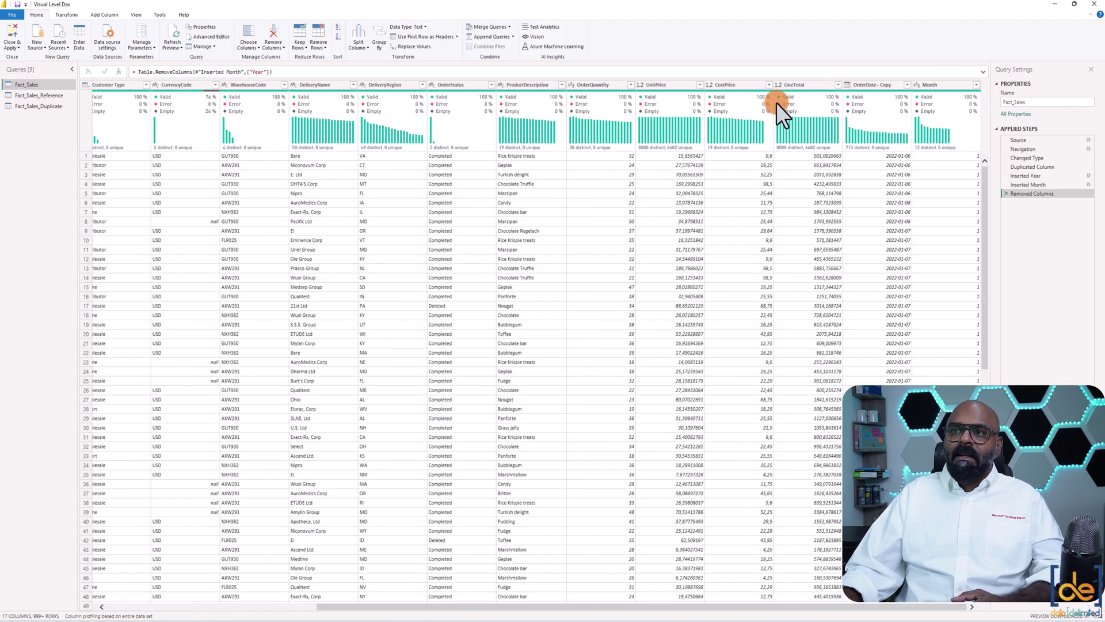
- Compare the queries, then select the Year and Month columns in Fact_Sales_Duplicate
left_click(39, 95)
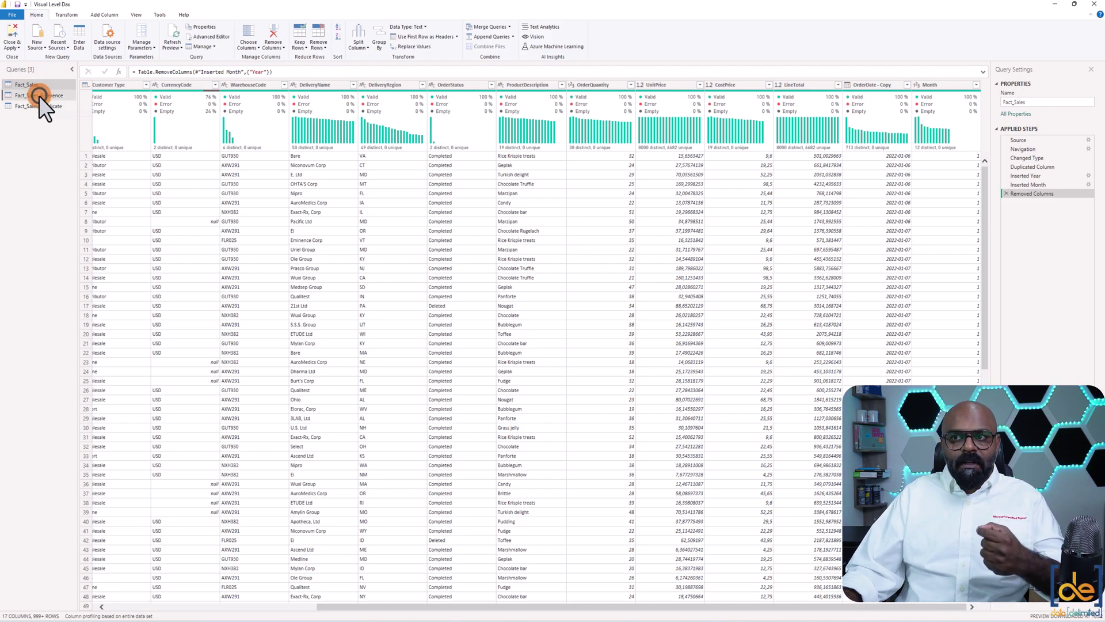
left_click(40, 104)
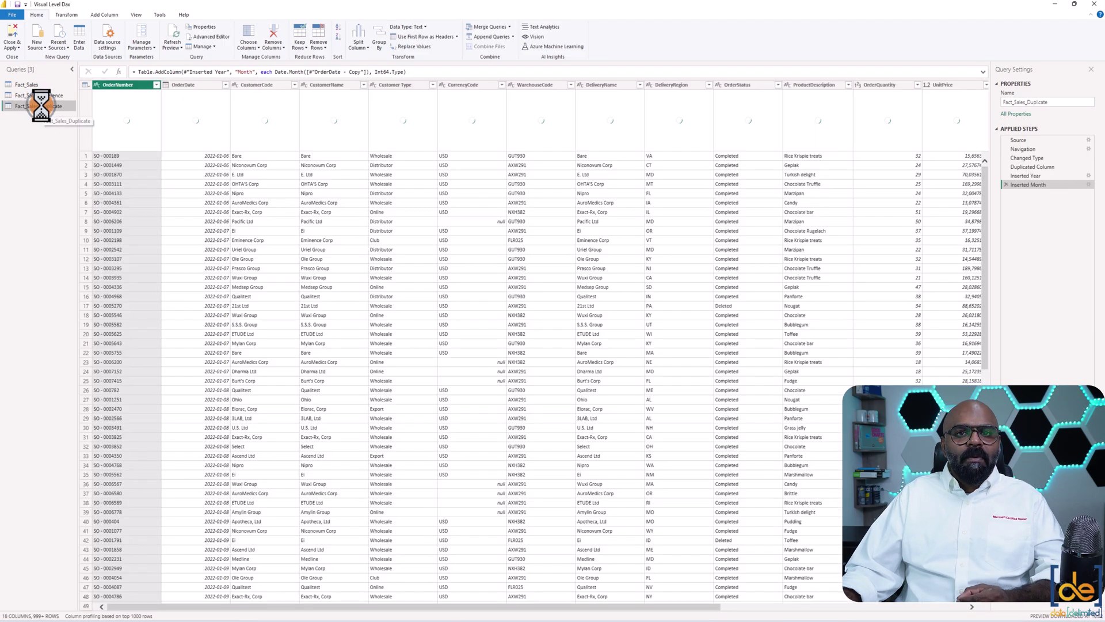
left_click(26, 85)
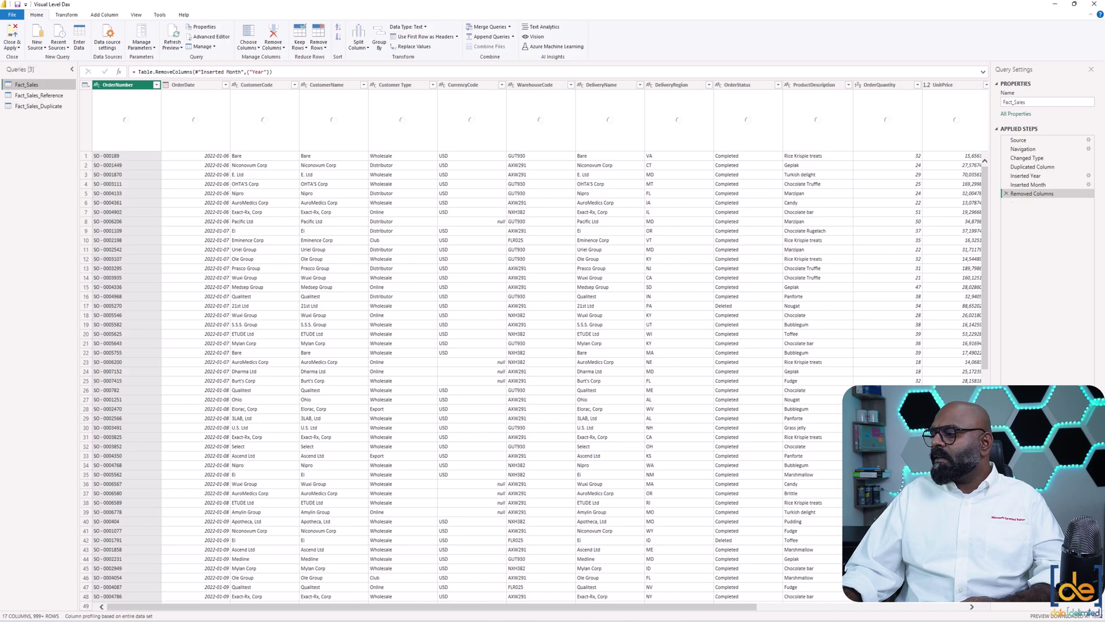
left_click_drag(742, 607, 1027, 615)
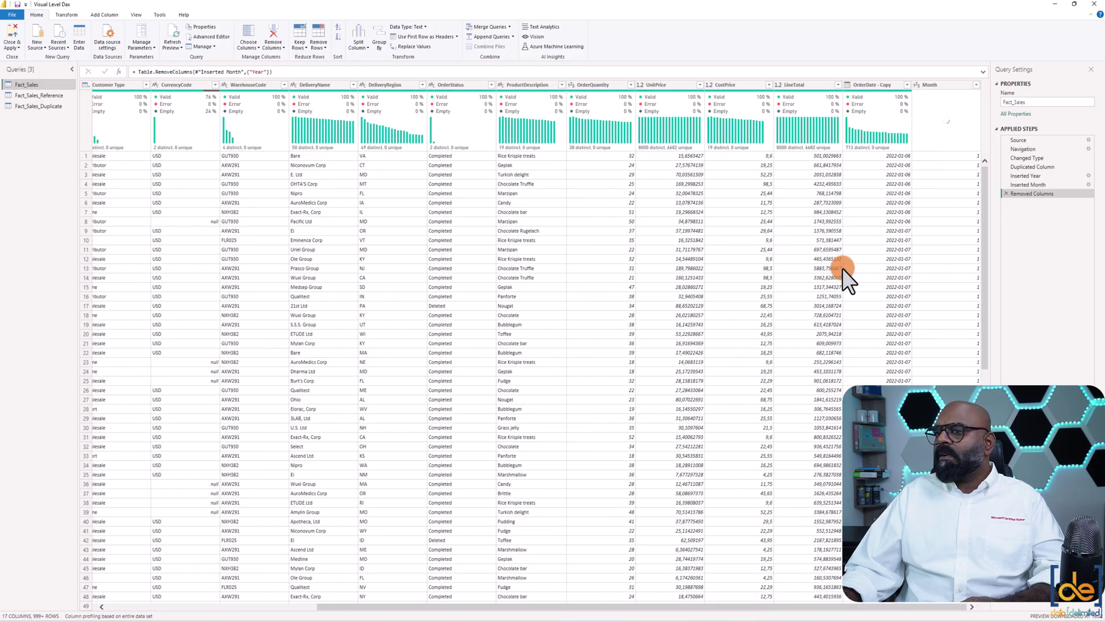
left_click(48, 106)
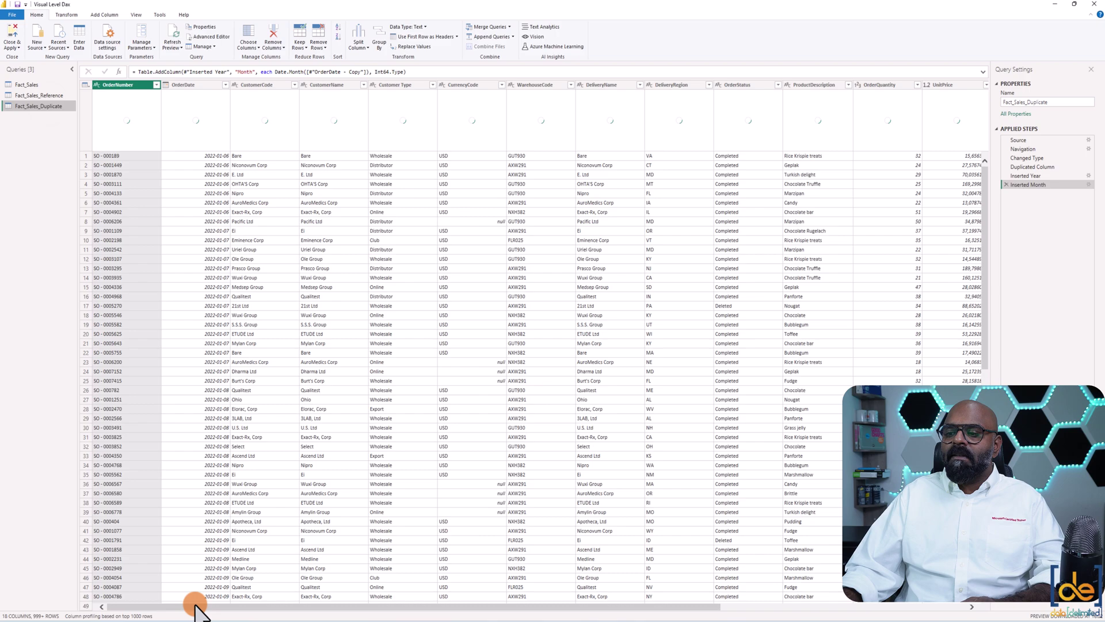
scroll(195, 602, "right", 5)
left_click(859, 87)
left_click(942, 90)
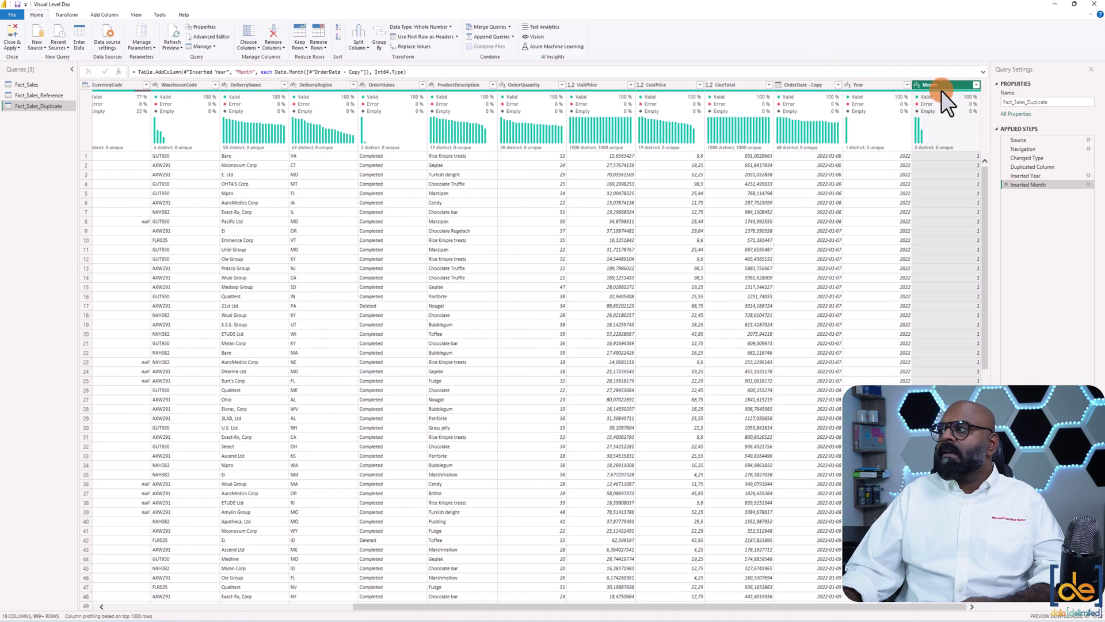
- Remove the Month column from Fact_Sales_Duplicate and compare it against Fact_Sales
right_click(934, 87)
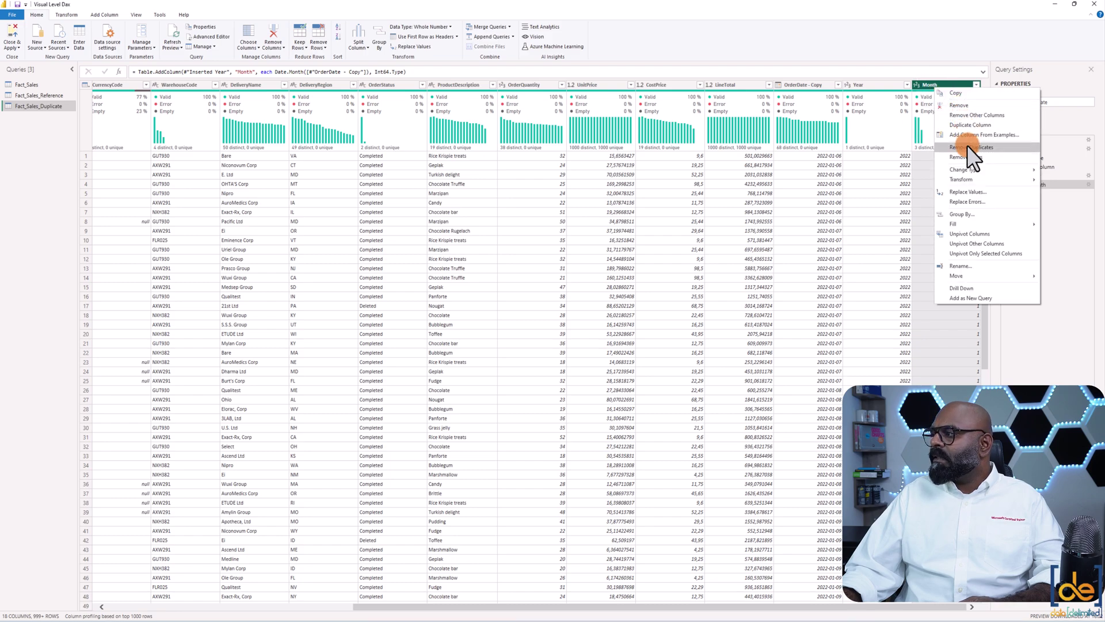
left_click(966, 106)
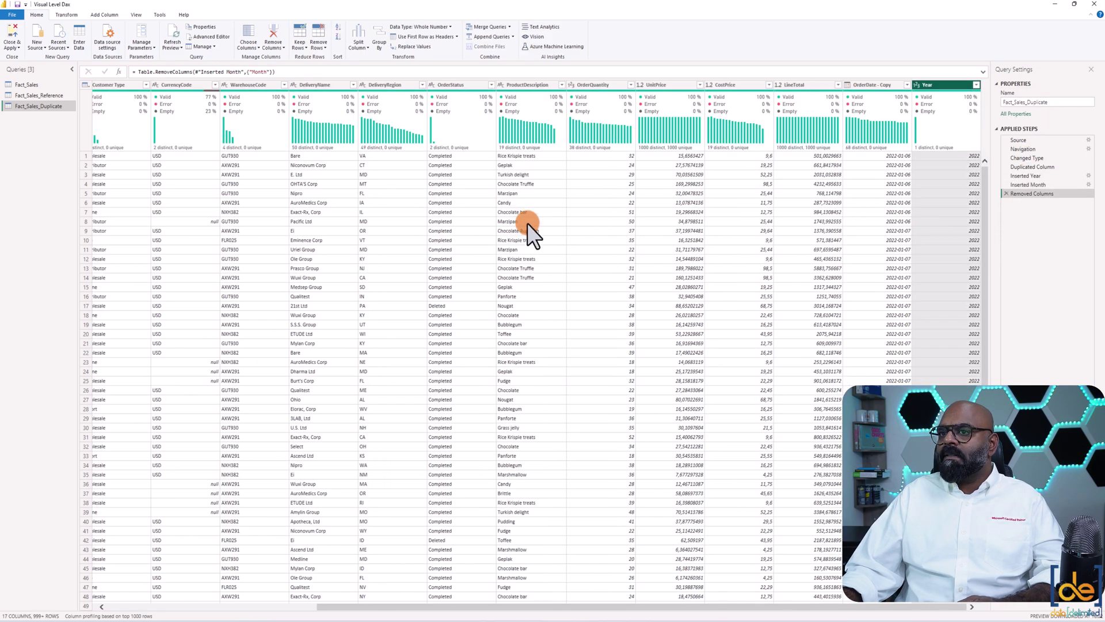
left_click(26, 85)
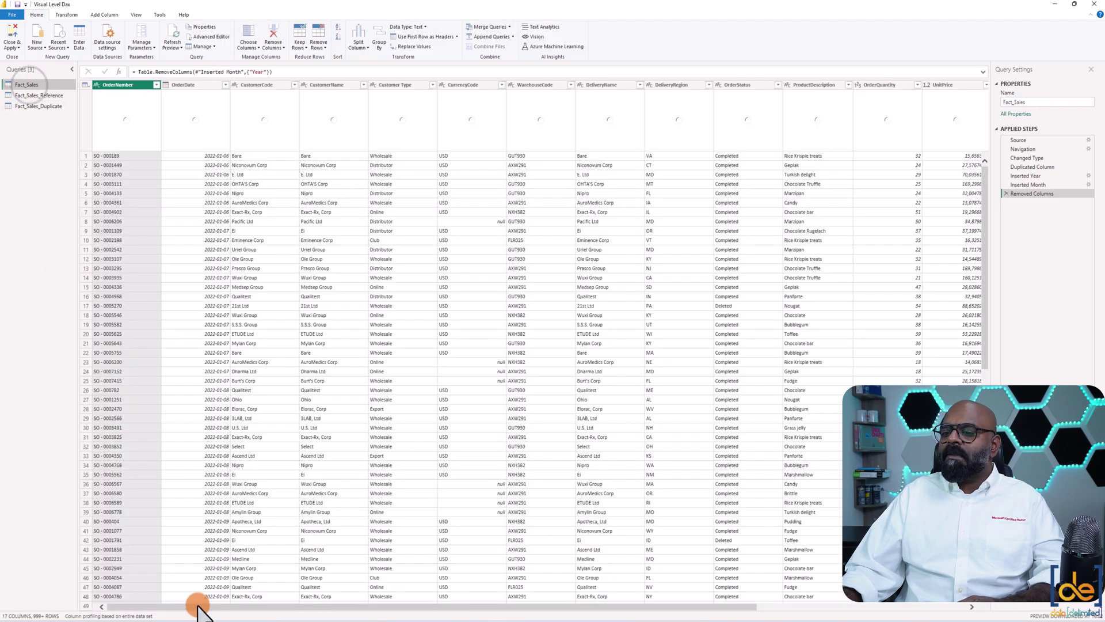
left_click_drag(190, 606, 545, 611)
left_click(52, 105)
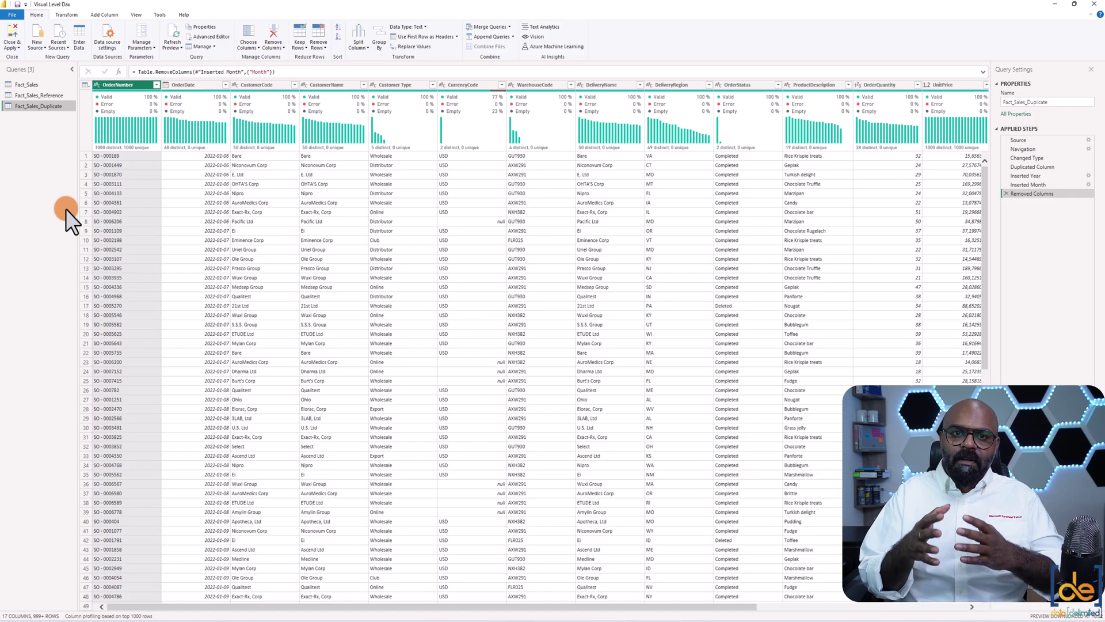
- Delete Fact_Sales' Removed Columns step so the Year column returns beside Month
left_click(29, 84)
left_click(1007, 194)
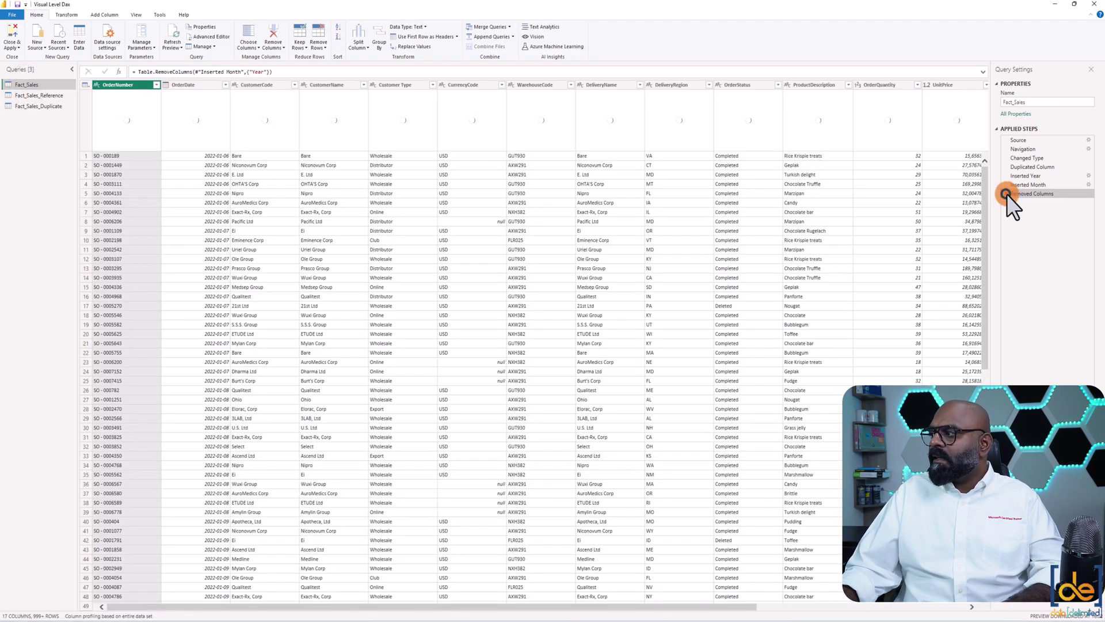
left_click(1006, 195)
left_click_drag(710, 607, 829, 611)
left_click(829, 611)
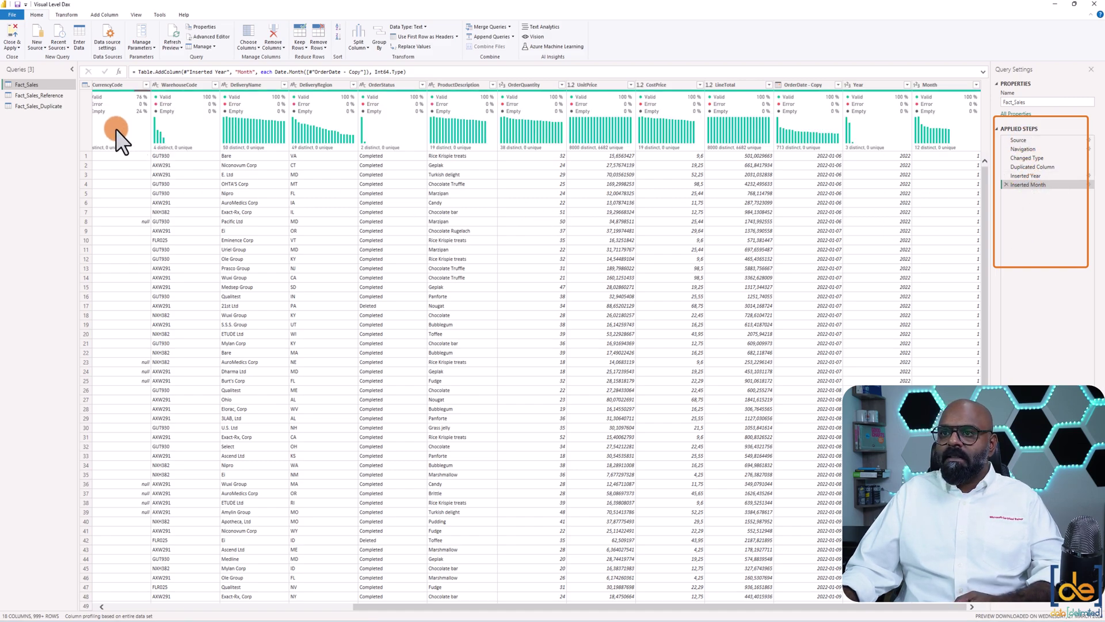
left_click(41, 105)
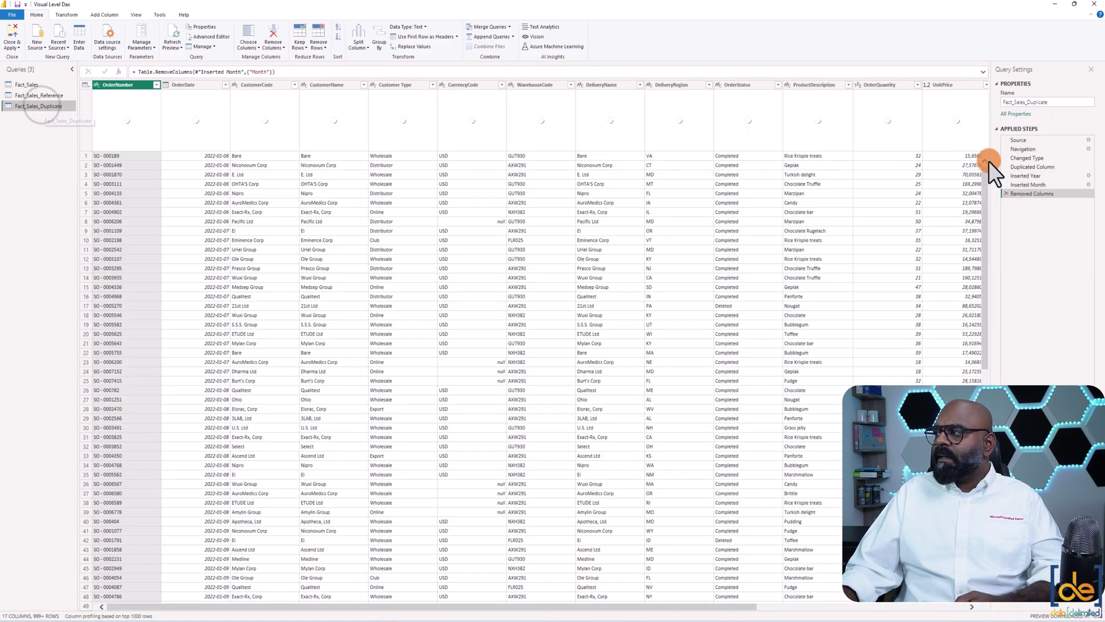
left_click_drag(1025, 194, 1025, 196)
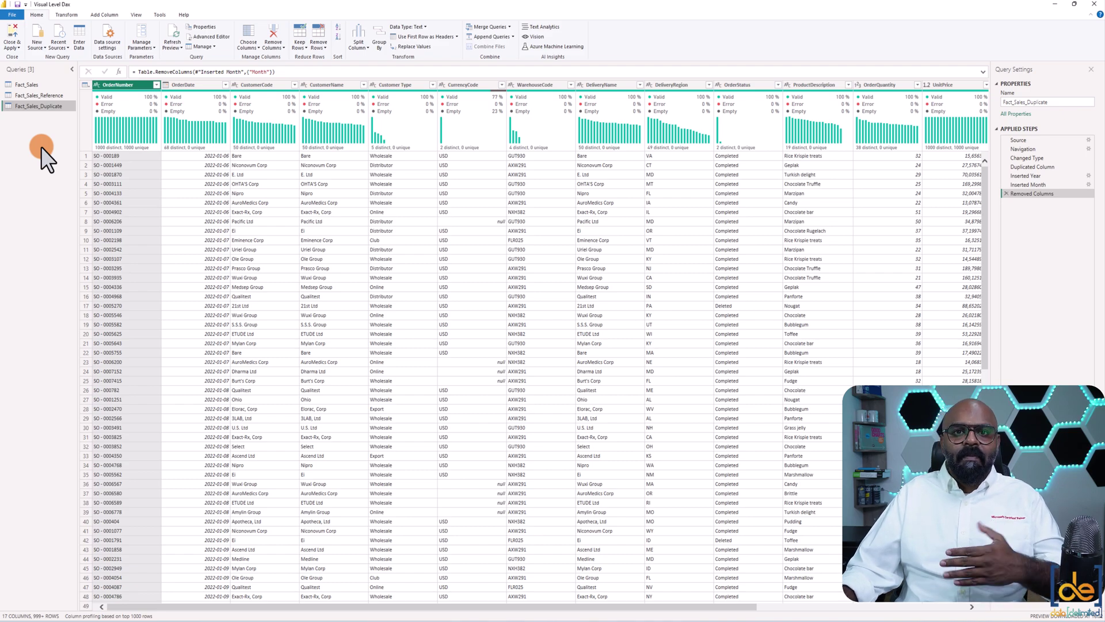
left_click(43, 97)
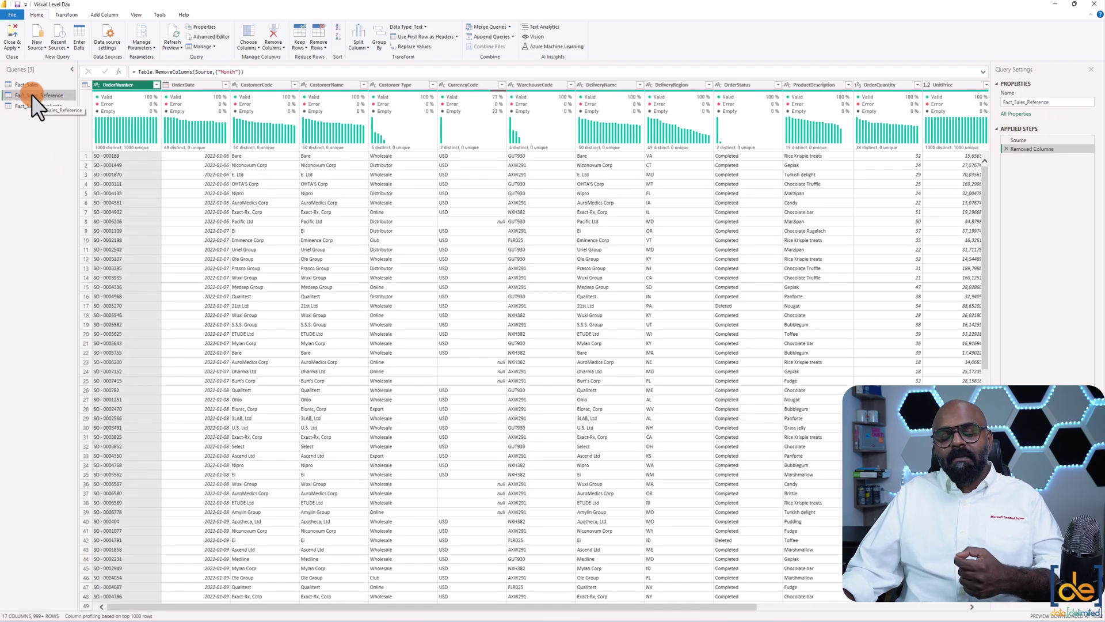
left_click(28, 86)
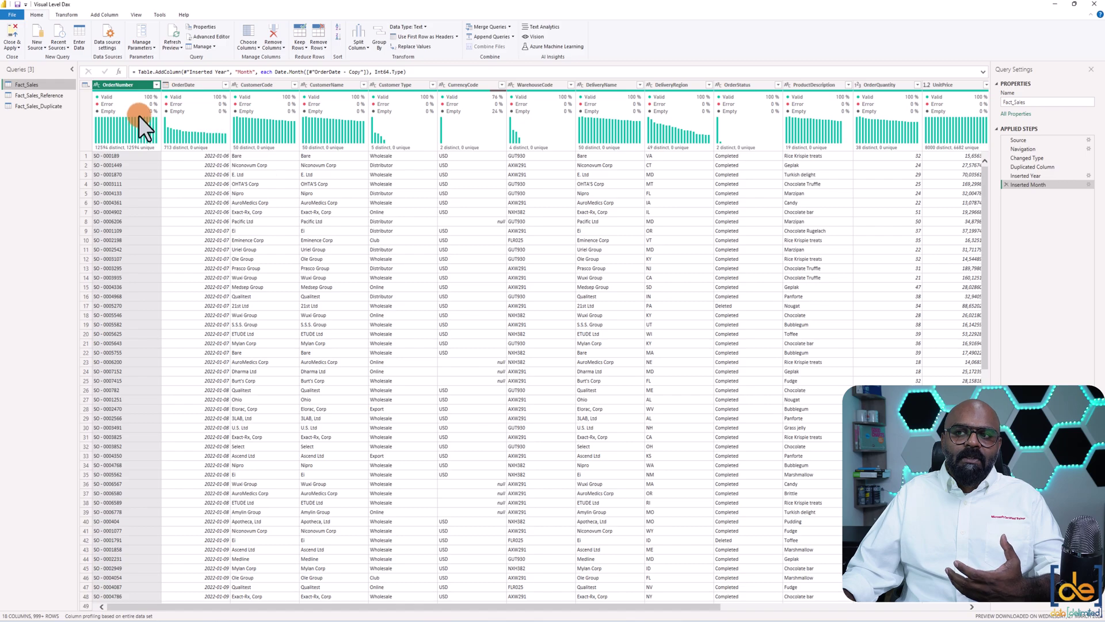
- Review WarehouseCode, CustomerName, Customer Type and CurrencyCode in Fact_Sales, then reopen Fact_Sales_Duplicate
left_click(42, 96)
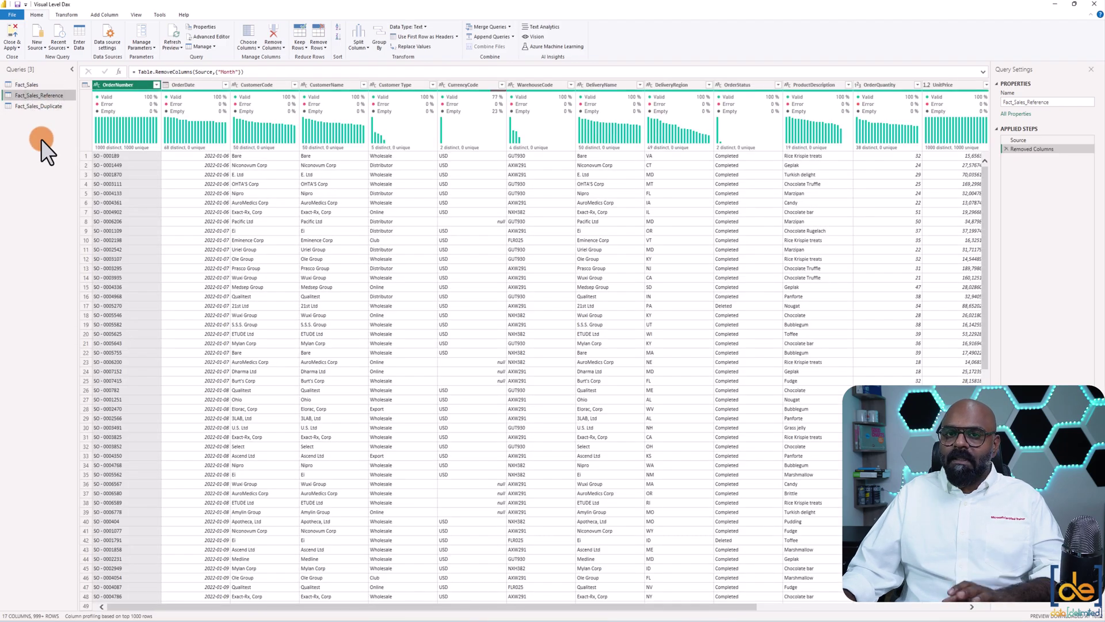
key("Up")
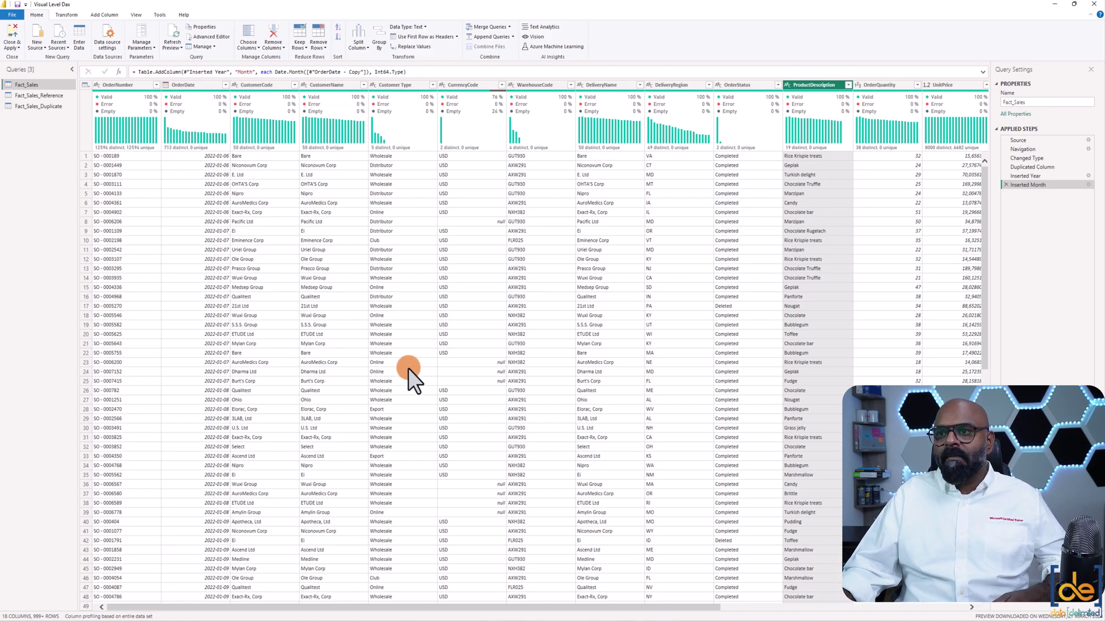
left_click(538, 85)
left_click(326, 86)
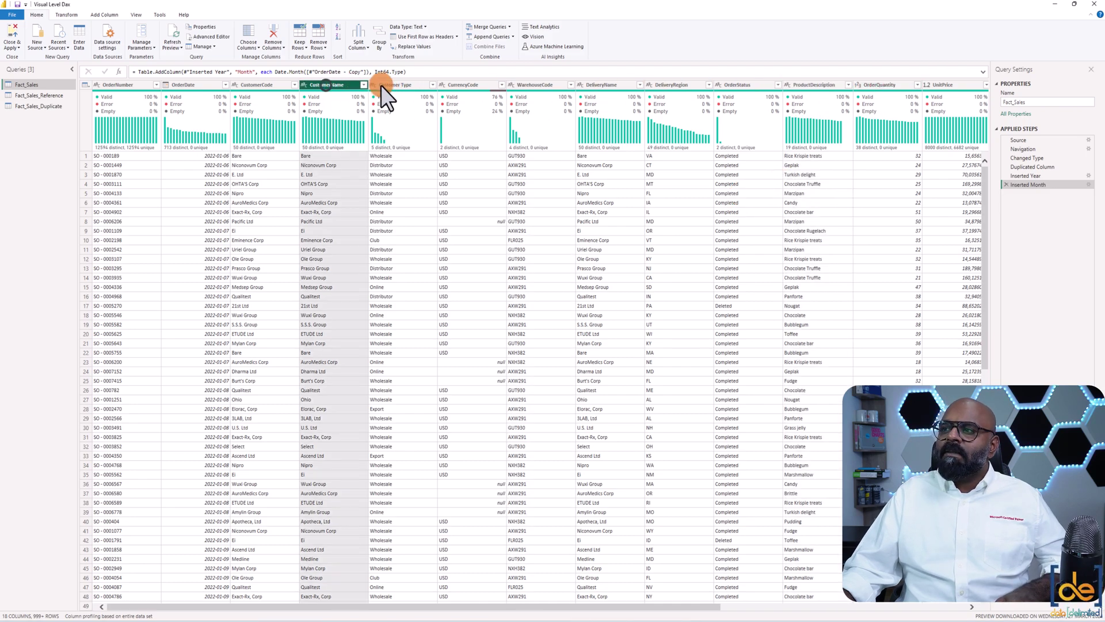
left_click(413, 85)
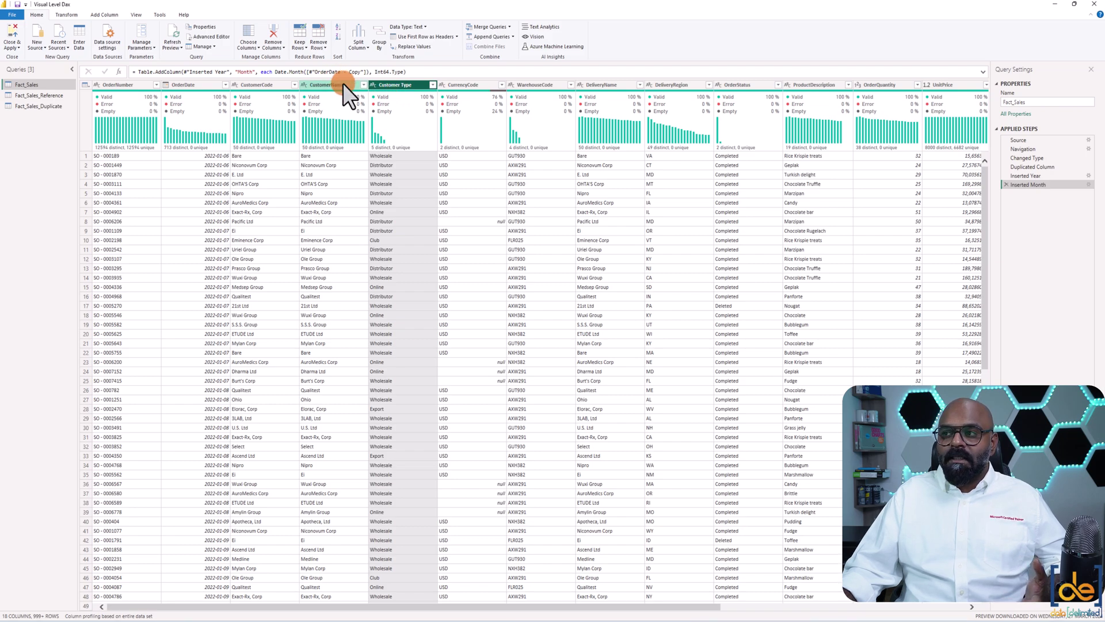
left_click(343, 84)
left_click(378, 85)
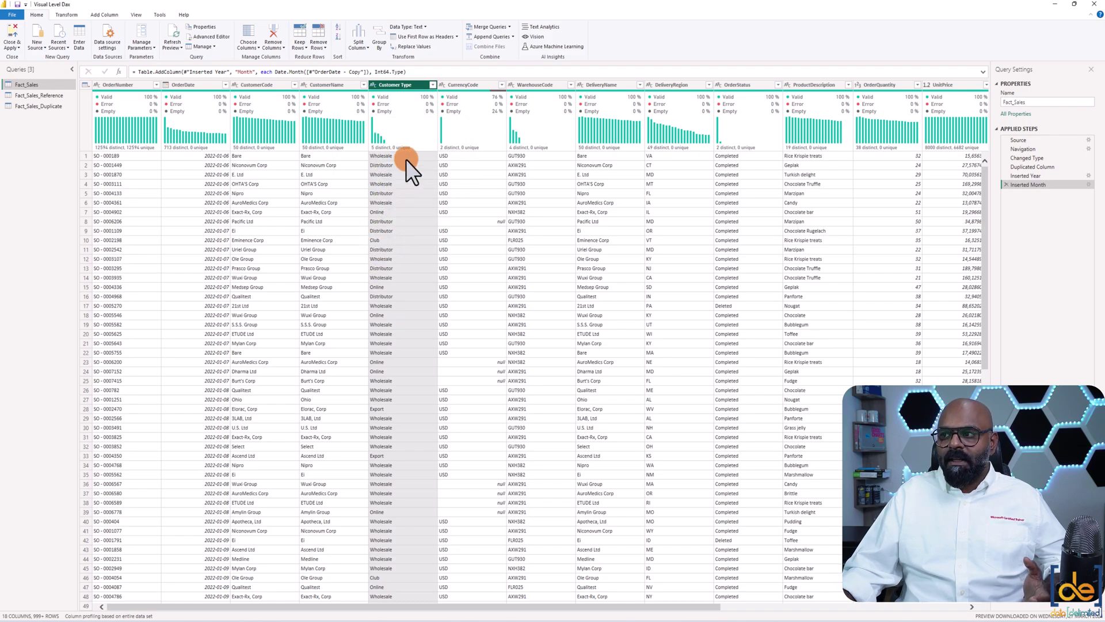
left_click(465, 85)
left_click(46, 107)
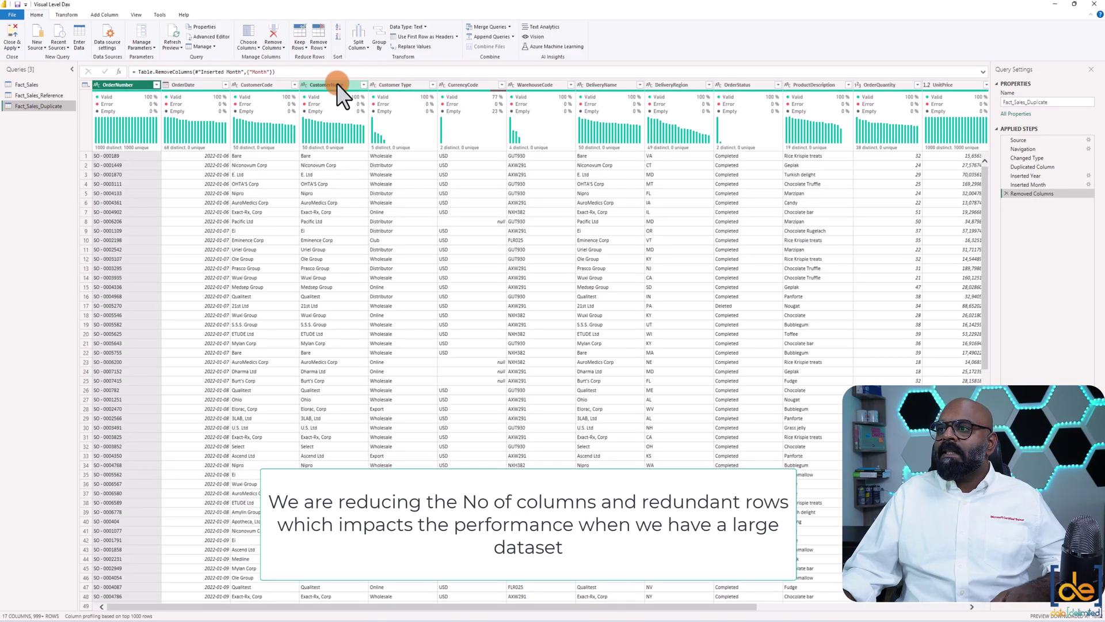
- Keep only the Customer Type and CustomerName columns in Fact_Sales_Duplicate
left_click(336, 84)
left_click(395, 87)
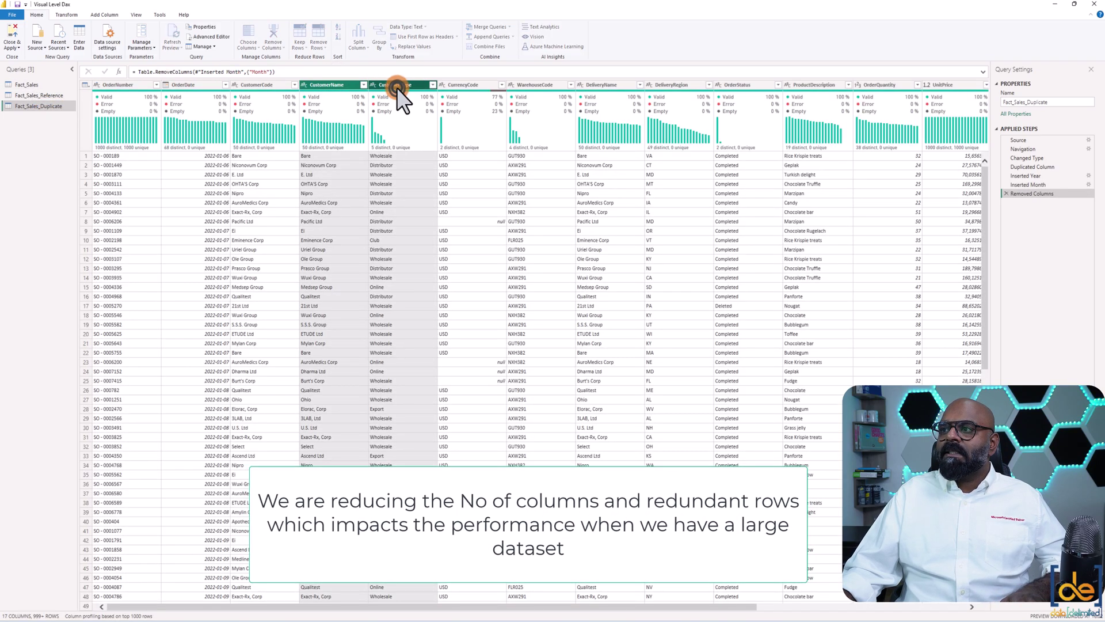
left_click(341, 84, "ctrl")
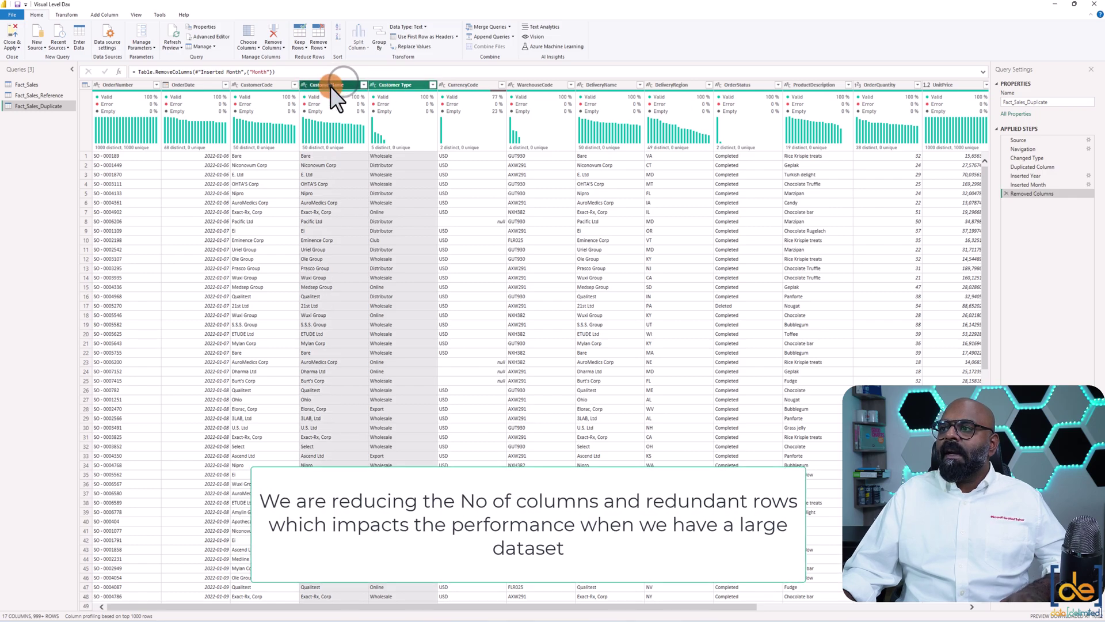
right_click(332, 86)
left_click(352, 114)
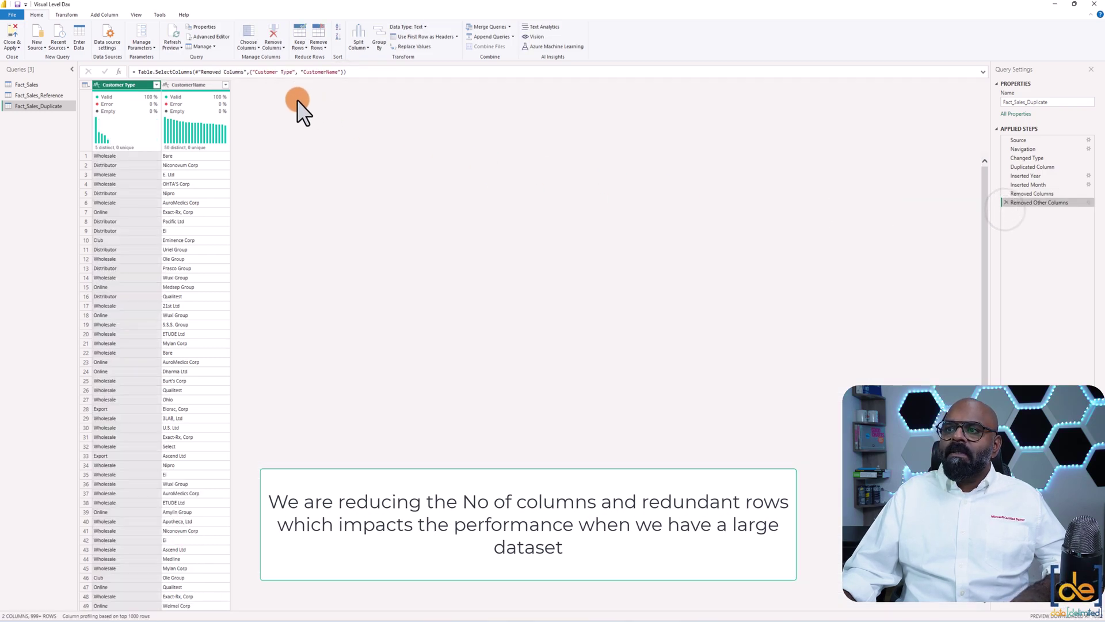
- Remove duplicate rows, leaving 50 unique combinations, then switch to Fact_Sales
right_click(184, 86)
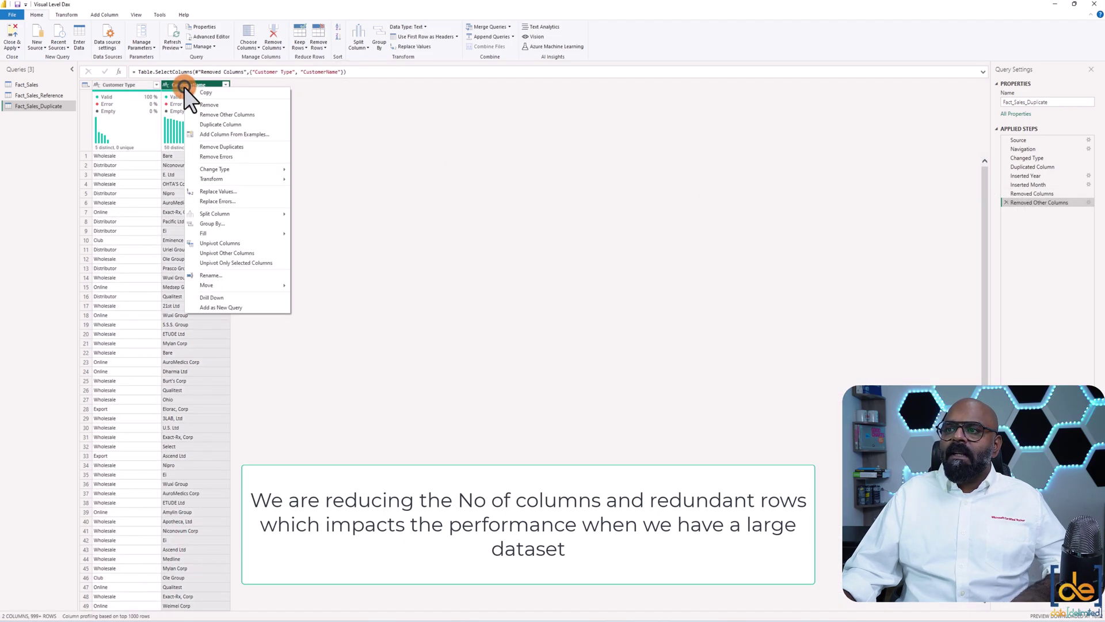
left_click(222, 148)
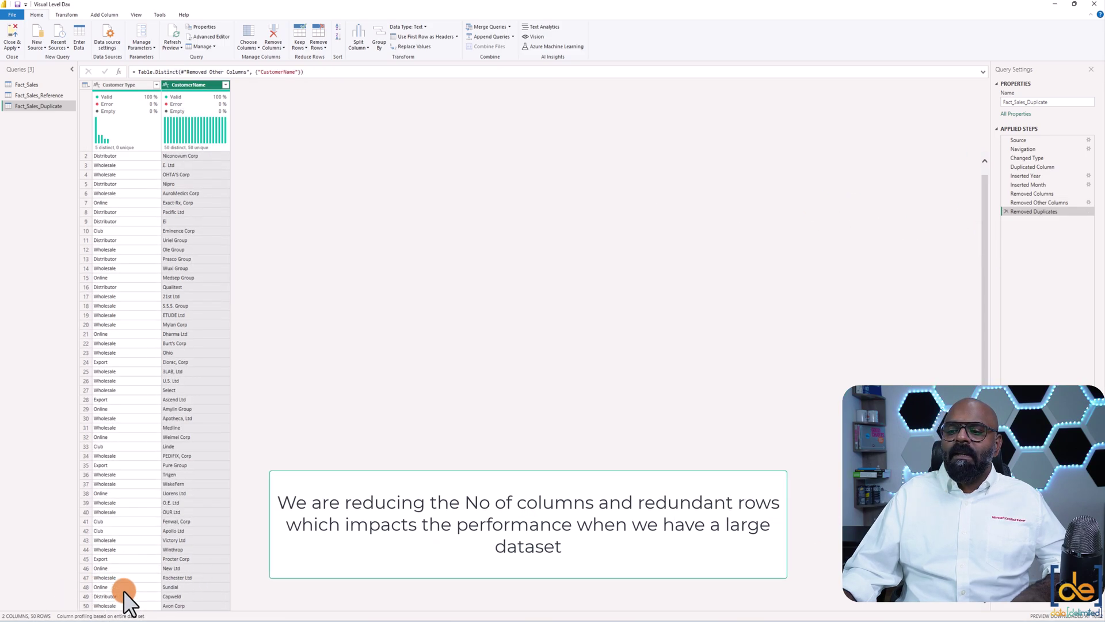
scroll(184, 518, "up", 1)
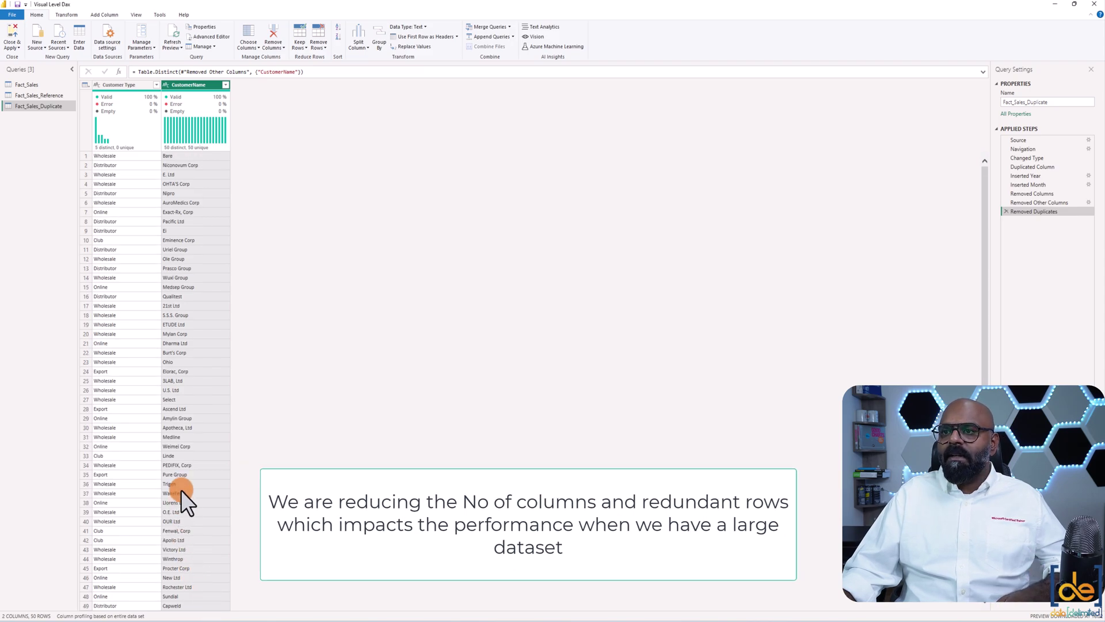
left_click(36, 84)
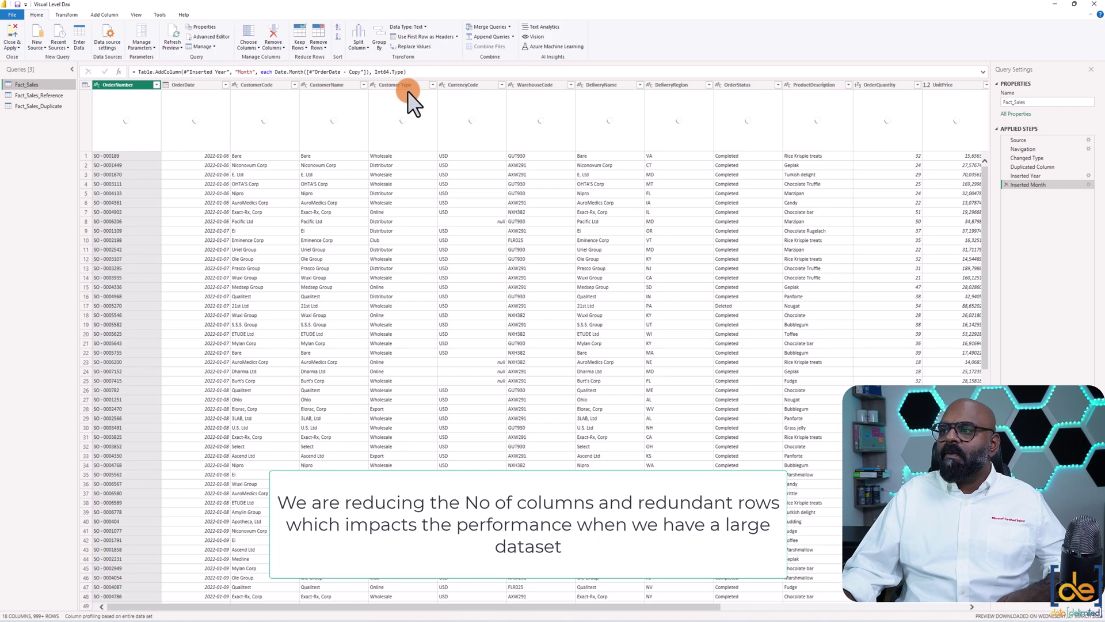
- Remove the Customer Type column from Fact_Sales and Close & Apply the changes
right_click(402, 87)
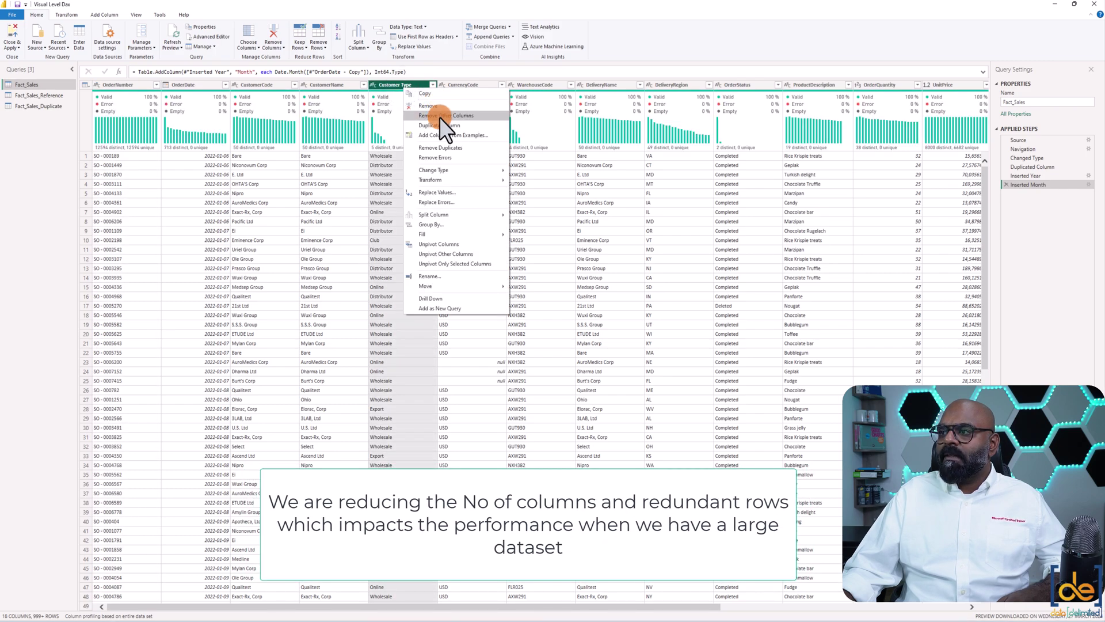
left_click(436, 107)
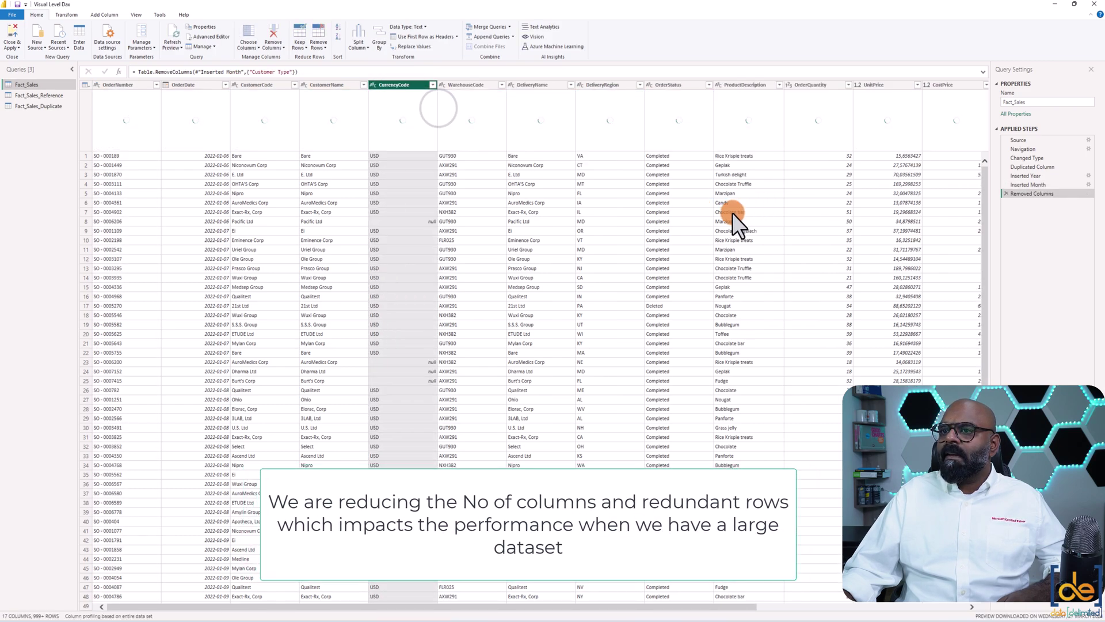
left_click(17, 36)
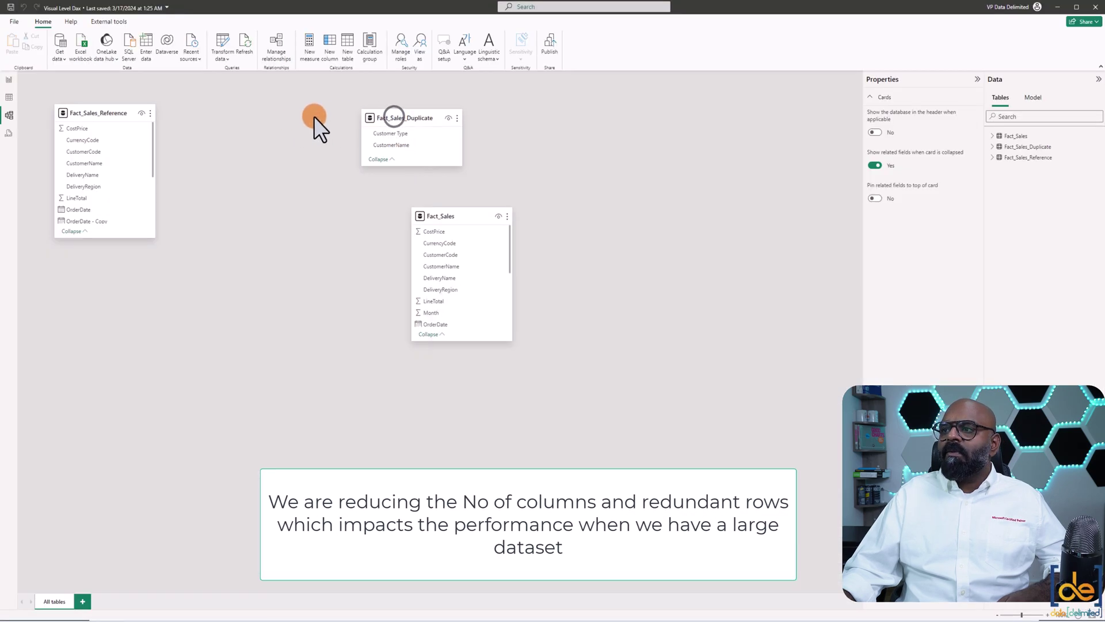
- Move and enlarge the Fact_Sales_Duplicate card in the model diagram so its CustomerName link is visible
left_click(397, 115)
left_click_drag(397, 115, 295, 119)
left_click_drag(309, 171, 309, 238)
left_click_drag(314, 121, 530, 291)
- Expand the Fact_Sales card, inspect its Customer Type field, and return to the Power Query Editor
double_click(475, 340)
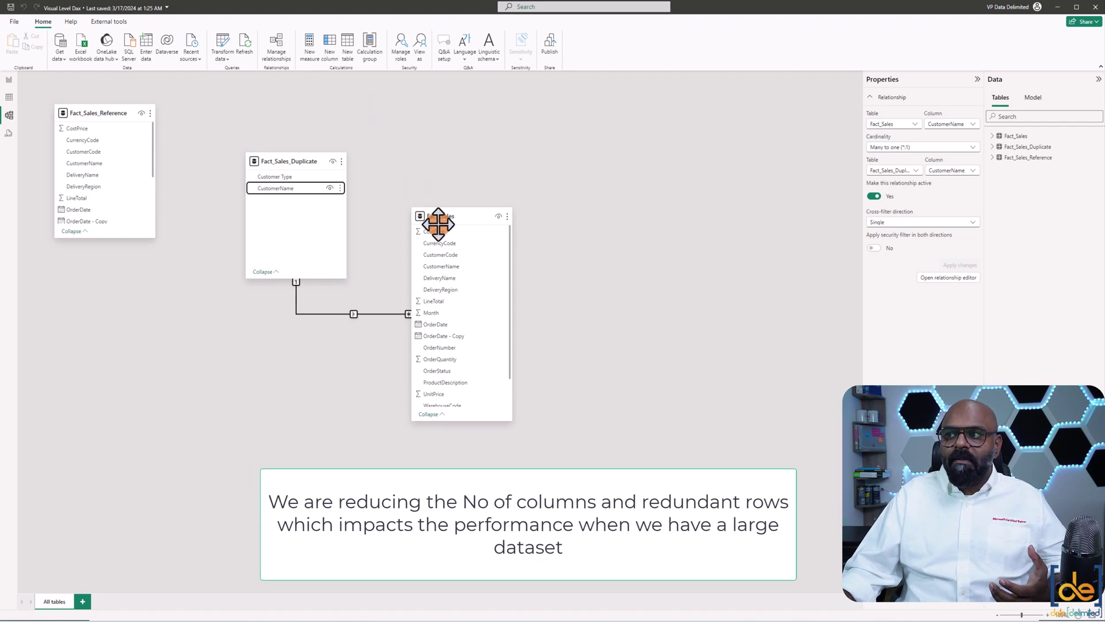
left_click(288, 177)
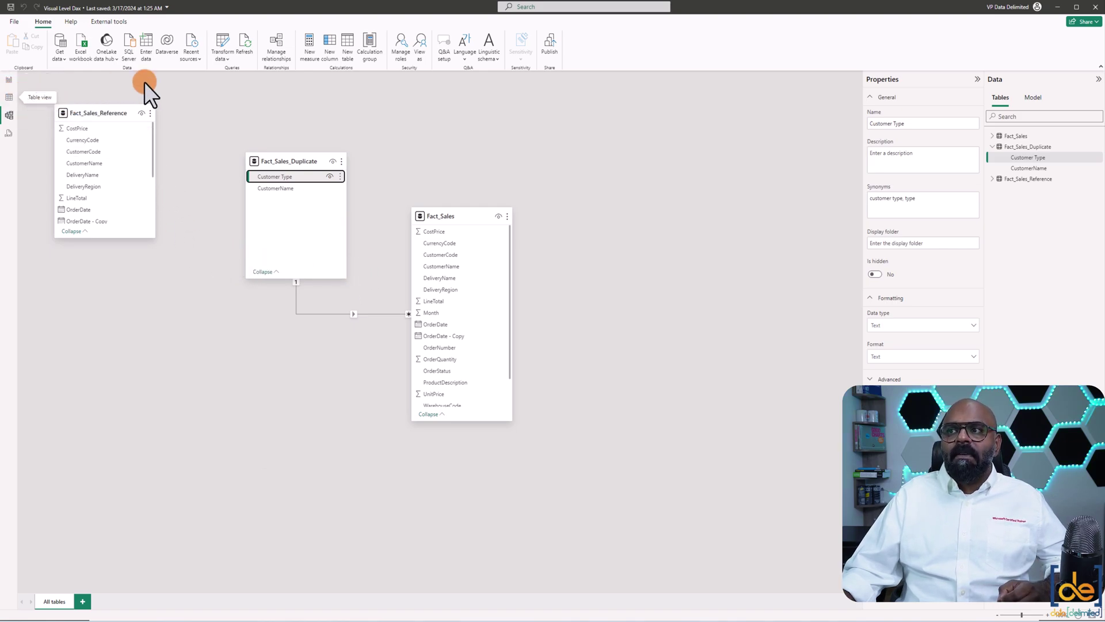
left_click(222, 46)
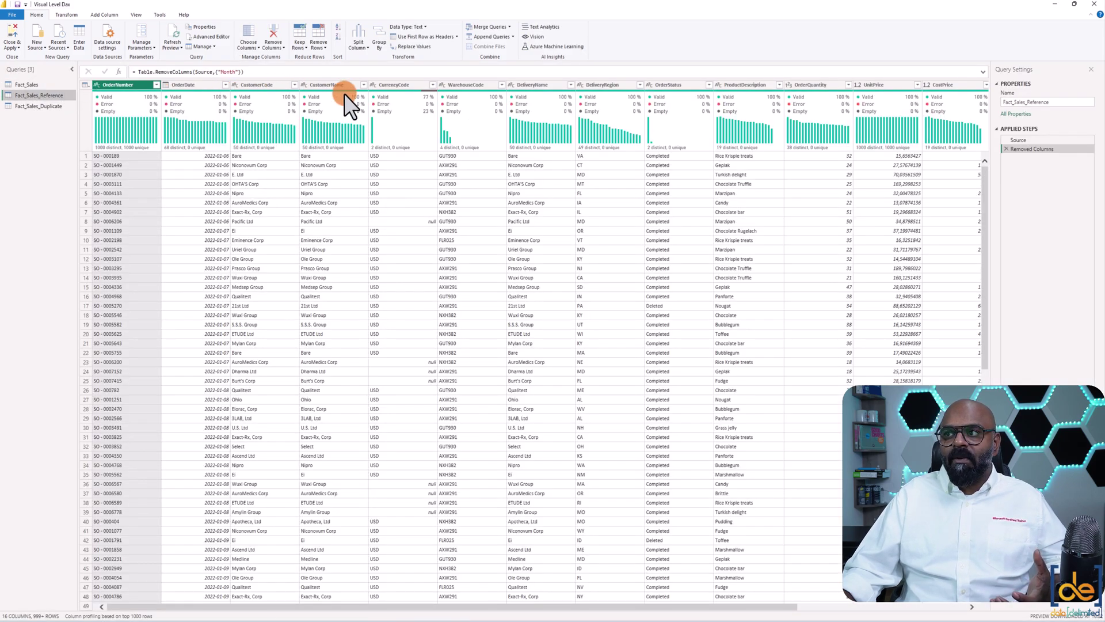
- Compare Fact_Sales and Fact_Sales_Reference, finishing on the two-column Fact_Sales_Duplicate query
left_click(36, 108)
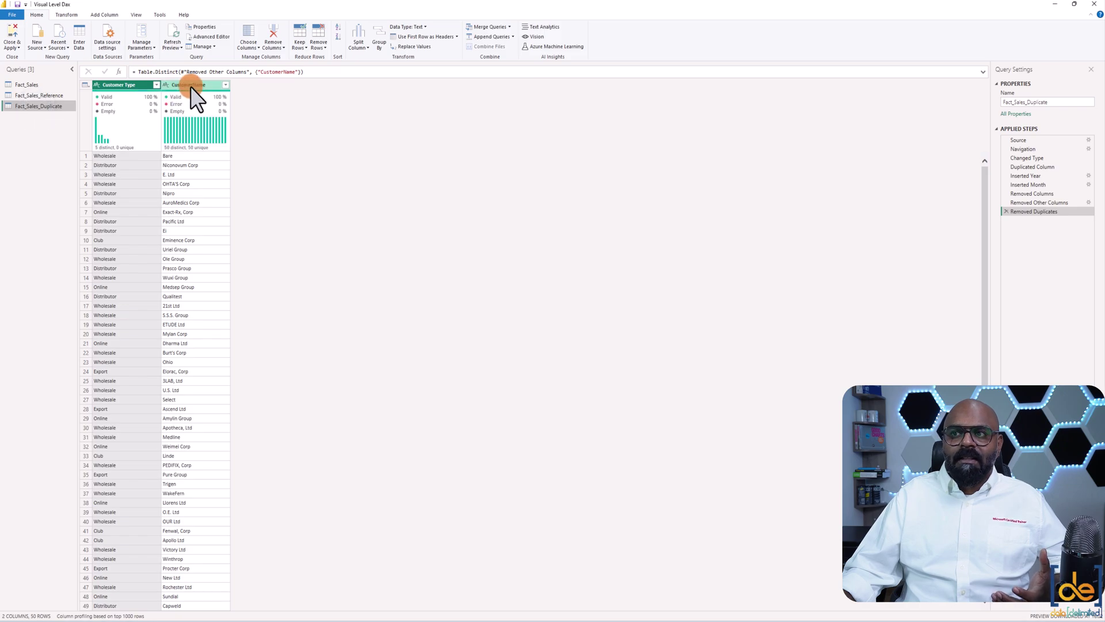
left_click(43, 97)
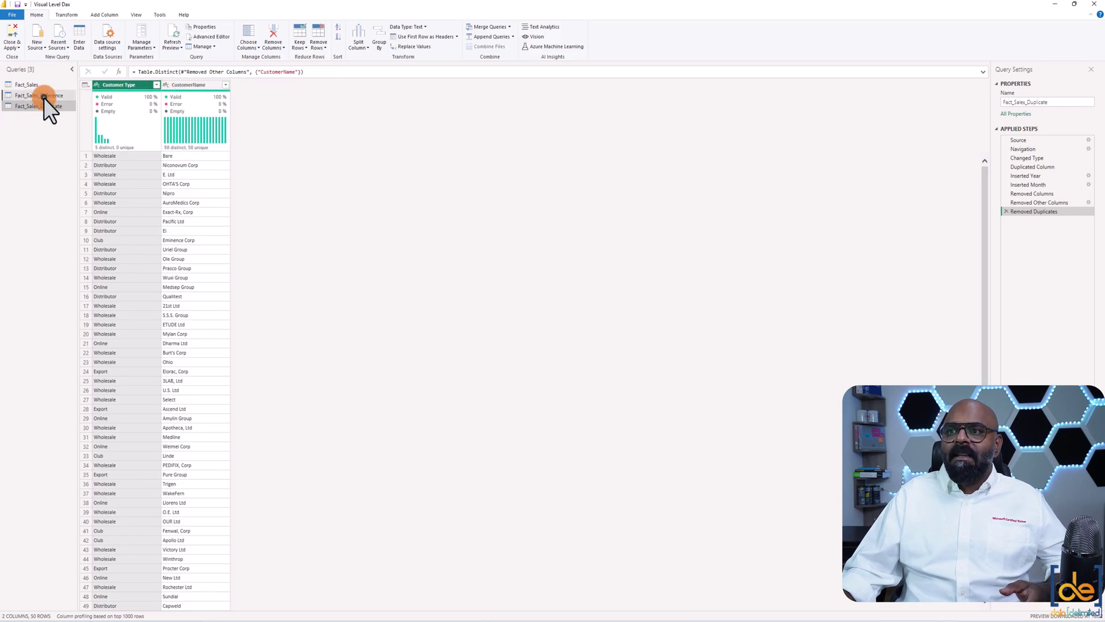
left_click(29, 85)
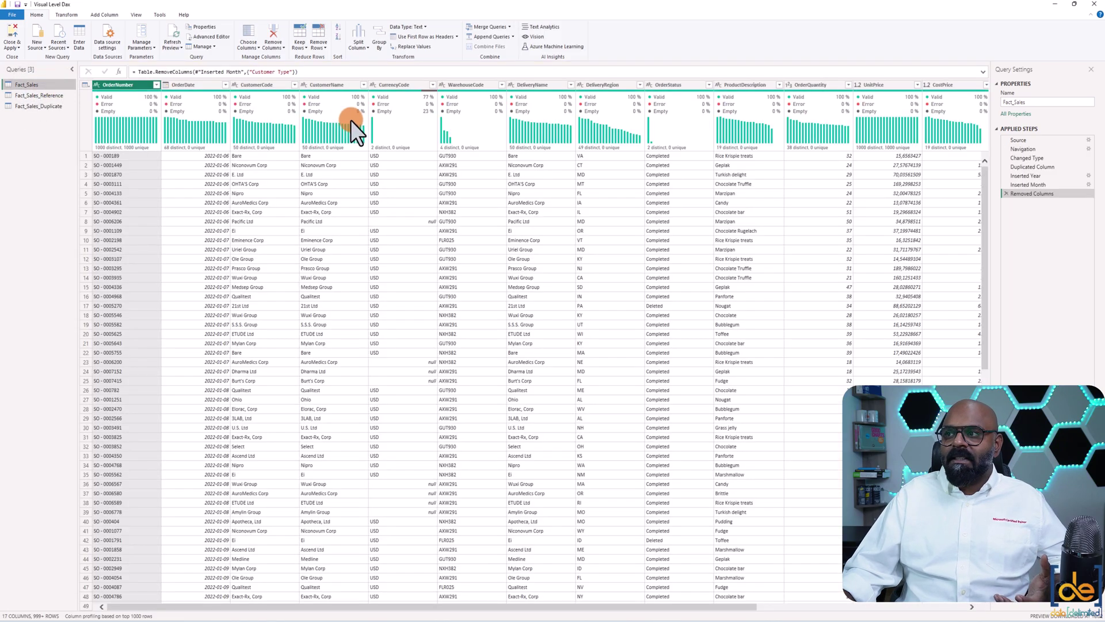
left_click(38, 96)
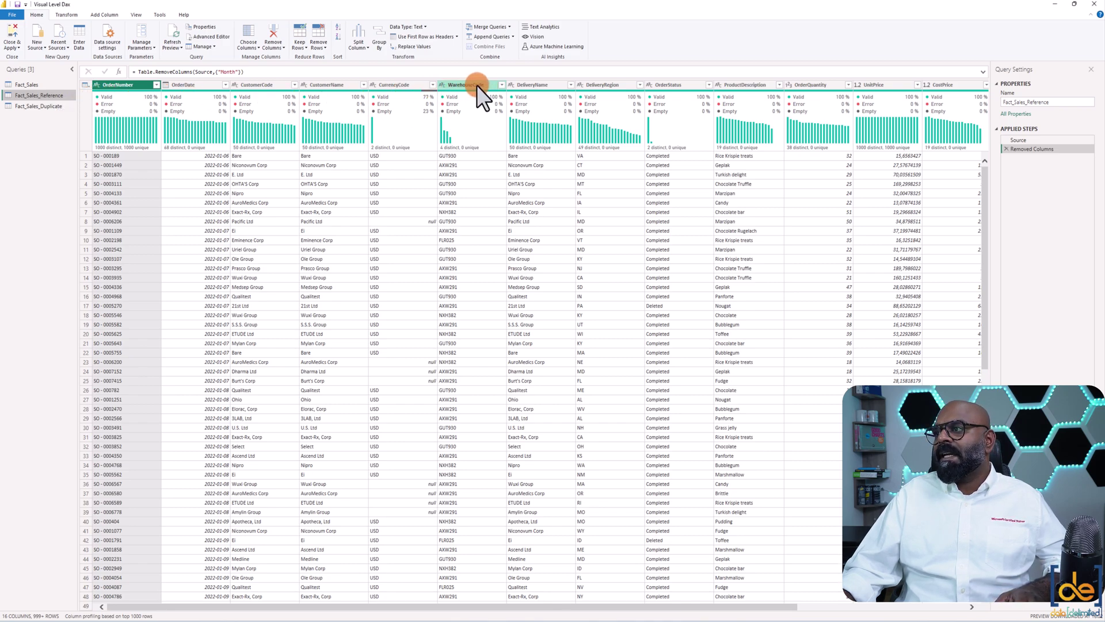
left_click(40, 84)
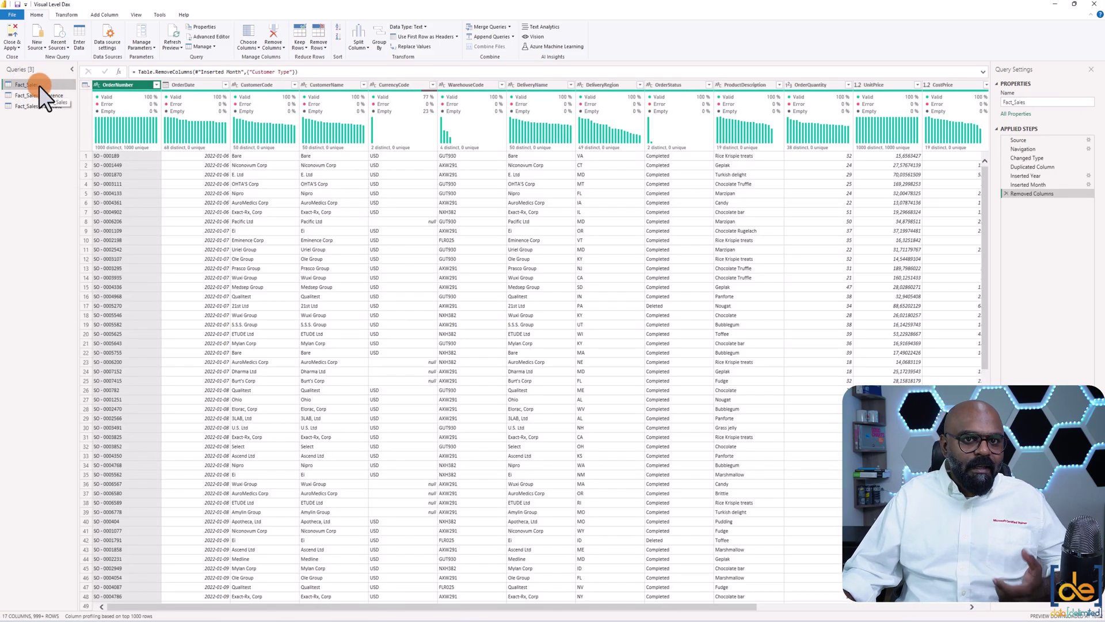
left_click(35, 95)
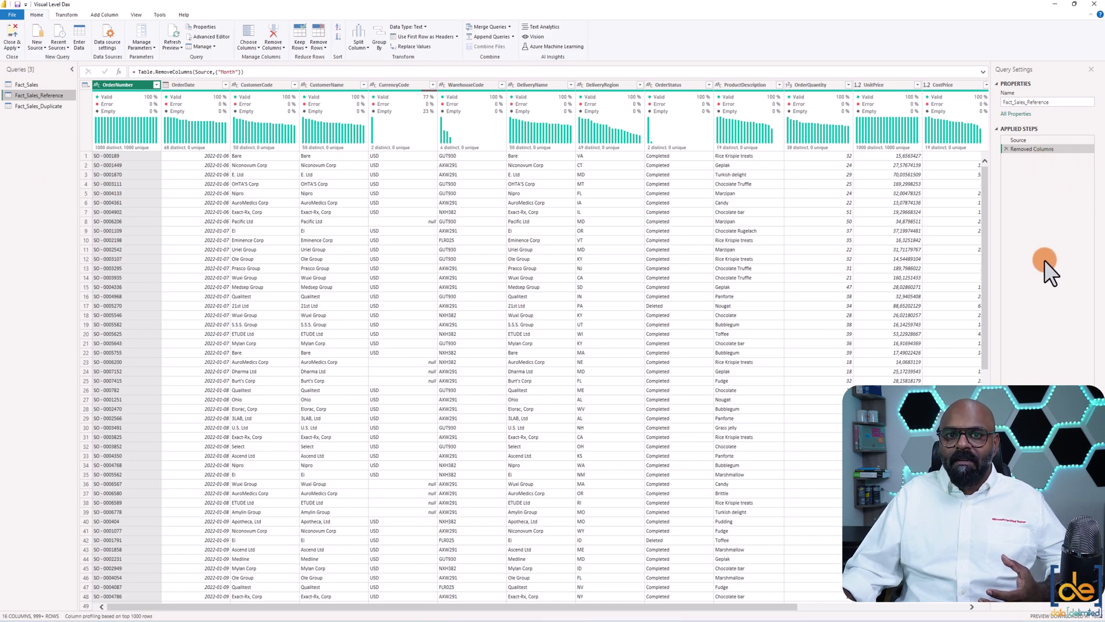
left_click(36, 86)
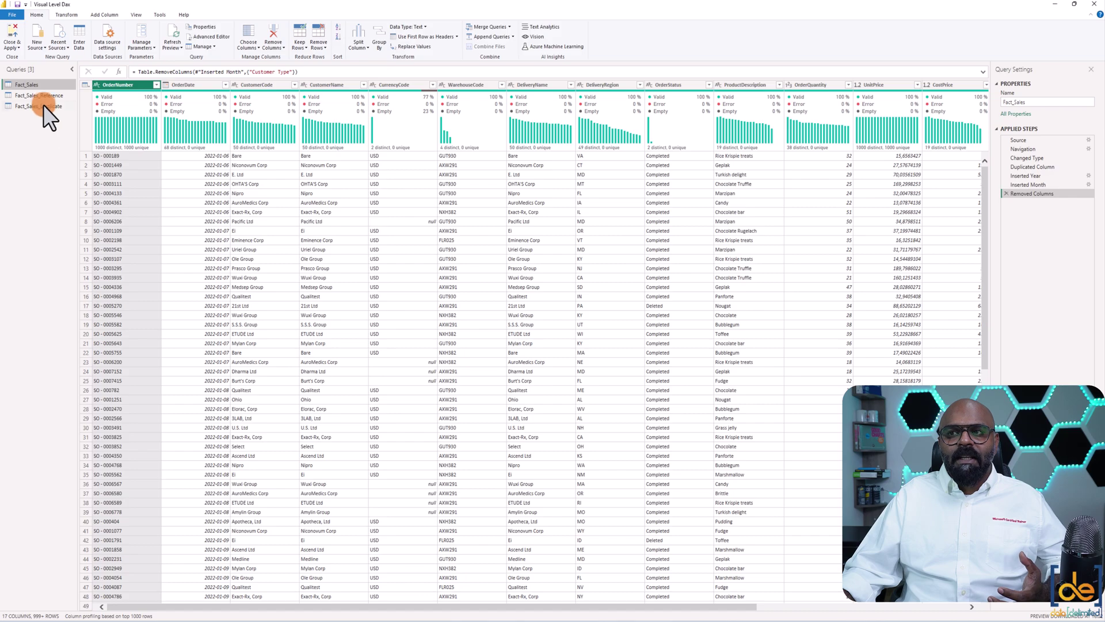
left_click(43, 95)
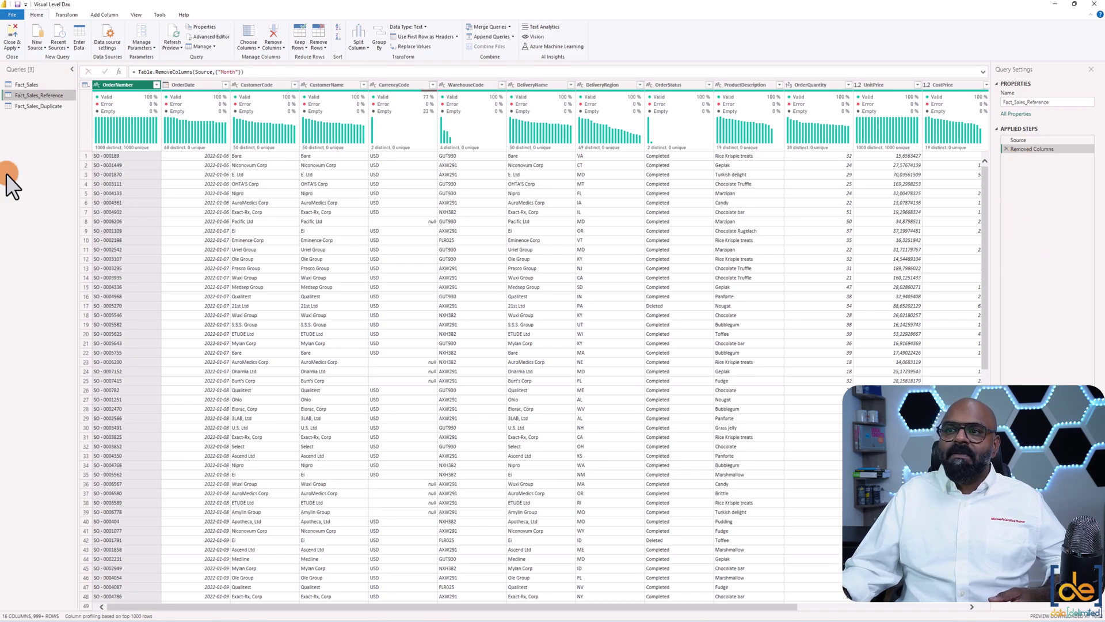
left_click(36, 108)
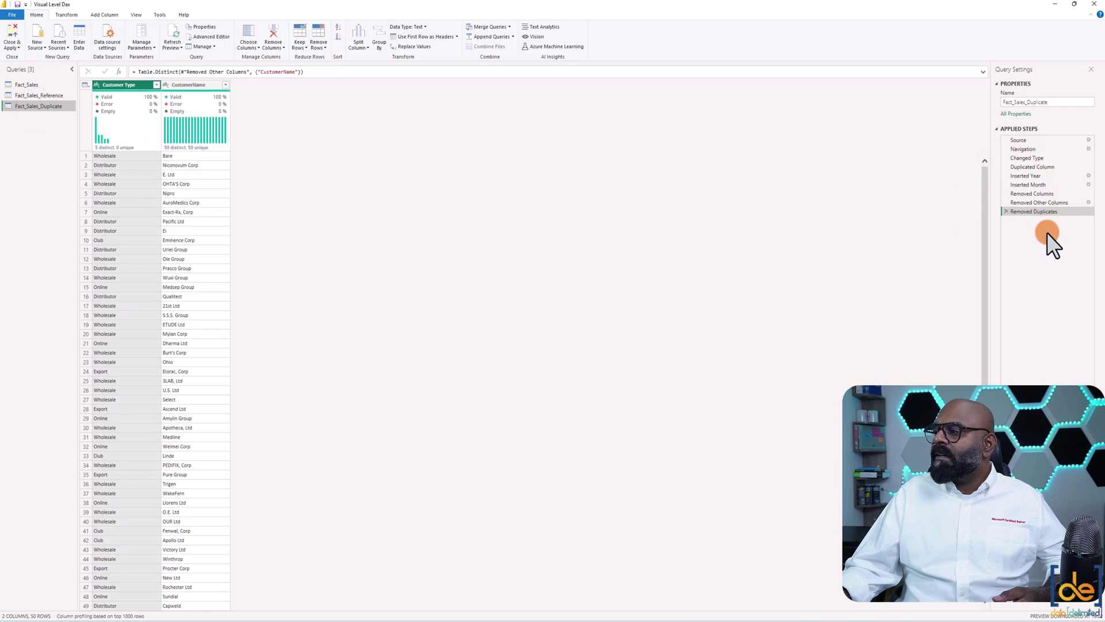
- Display the 17-column Fact_Sales query, whose last step removes Customer Type
left_click(33, 85)
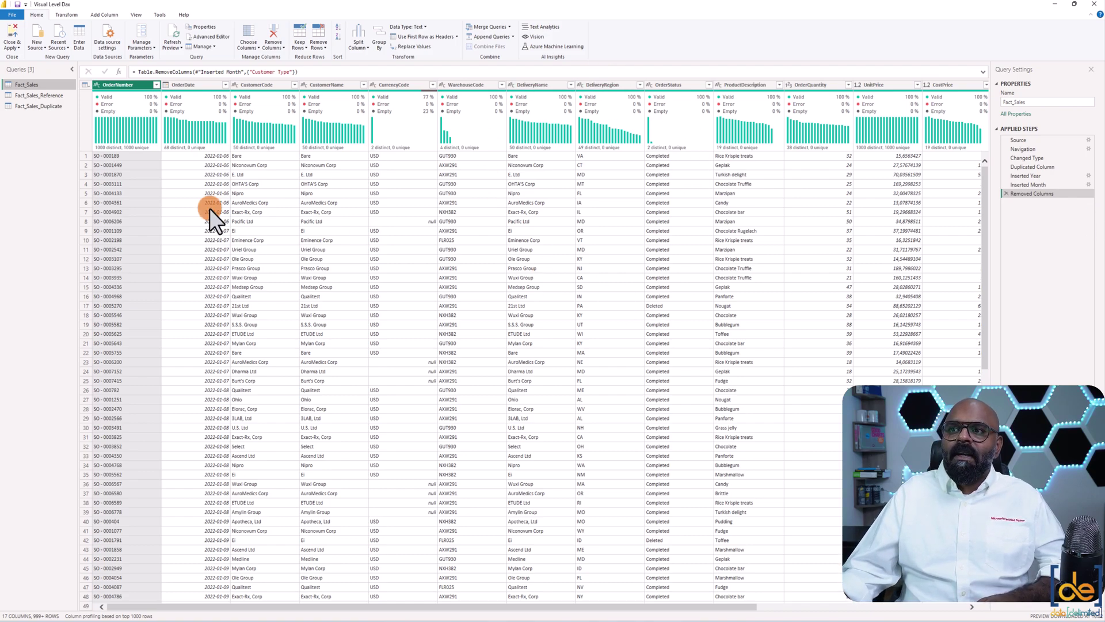
- Duplicate Fact_Sales and point the copy's Source step at the US_Regions table
right_click(33, 84)
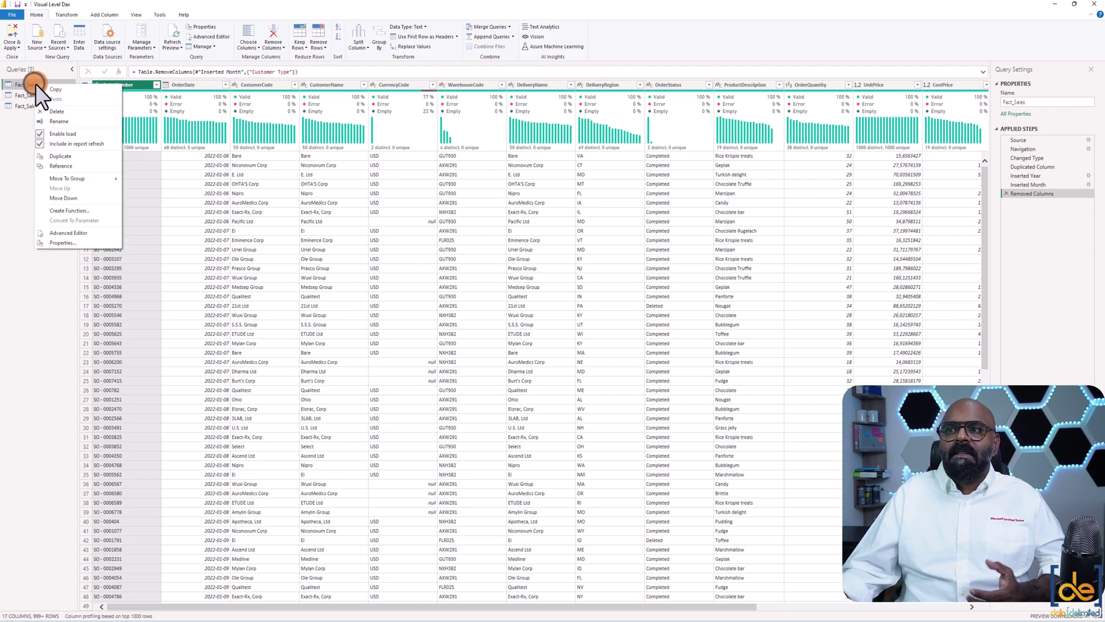
left_click(21, 123)
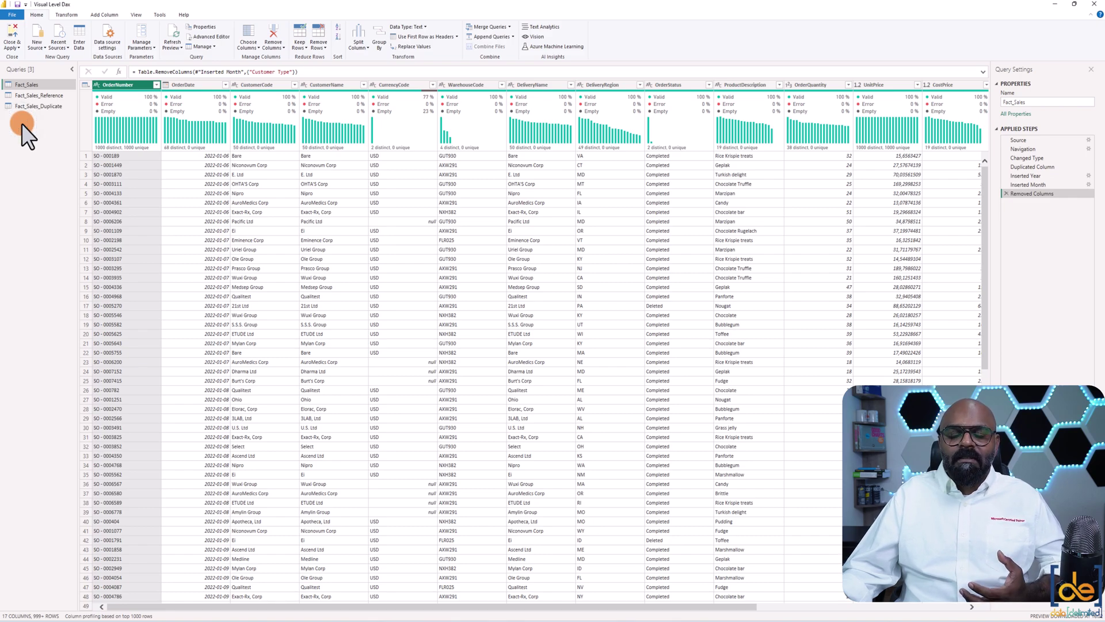
right_click(30, 86)
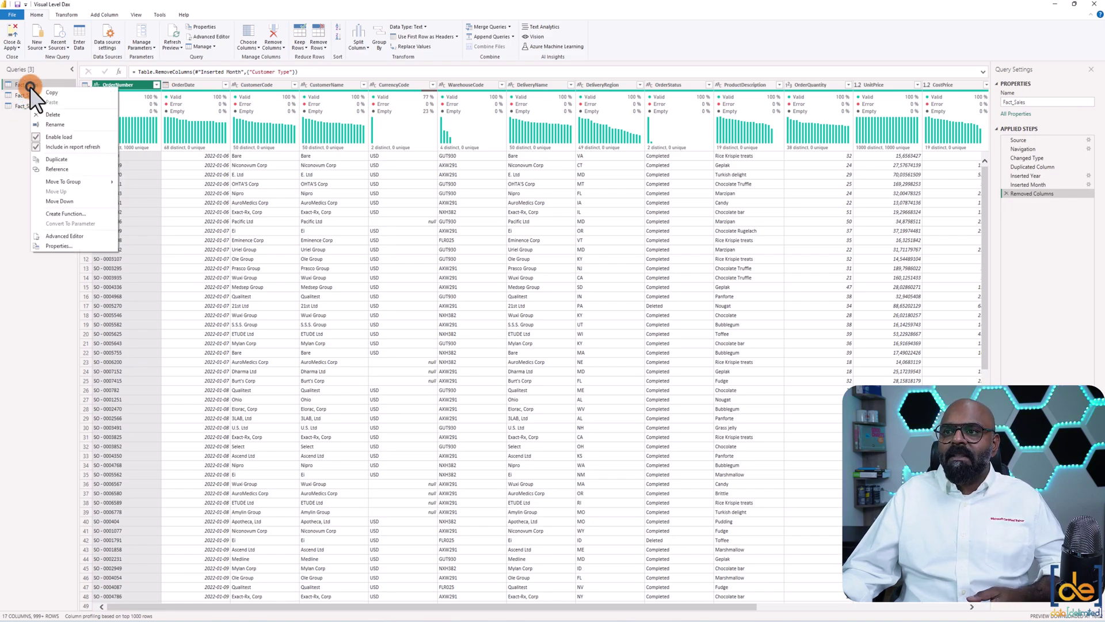
left_click(56, 159)
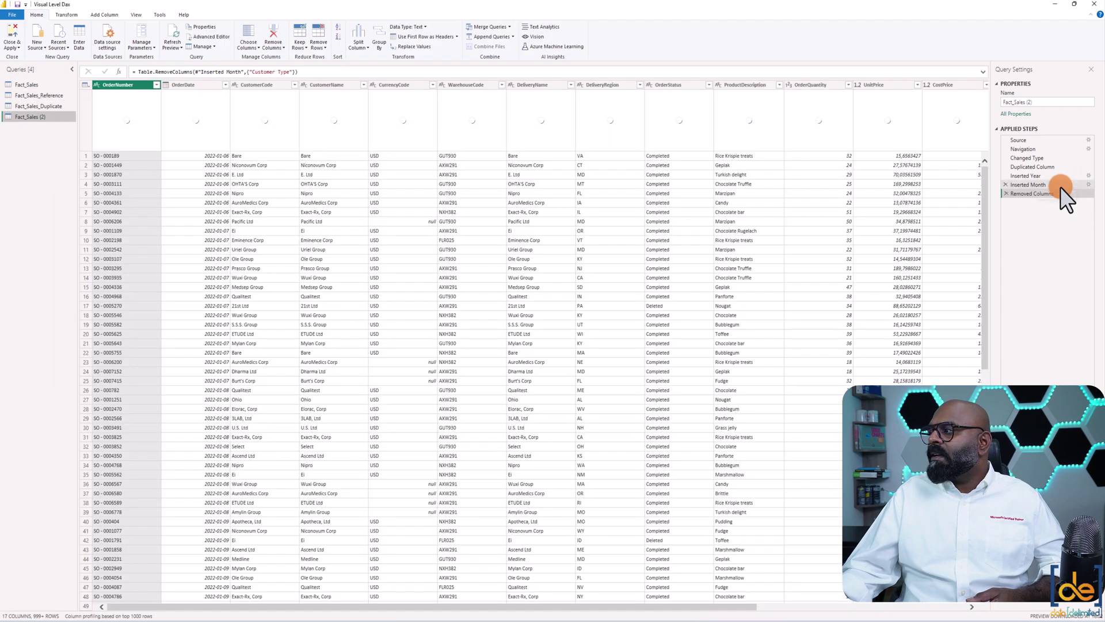
left_click(1016, 141)
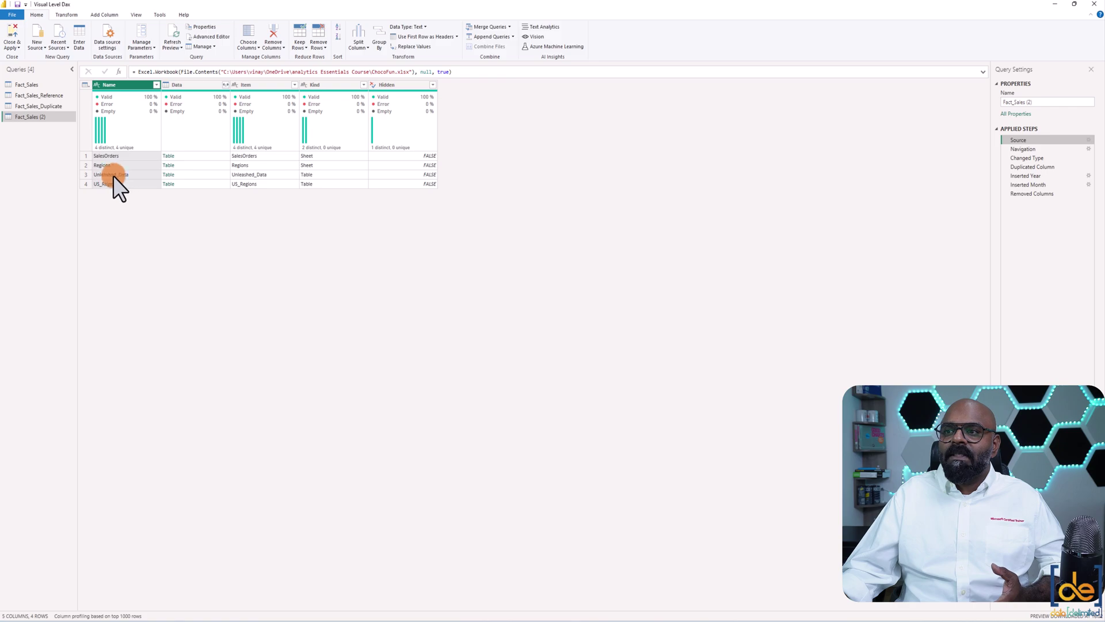
left_click(170, 184)
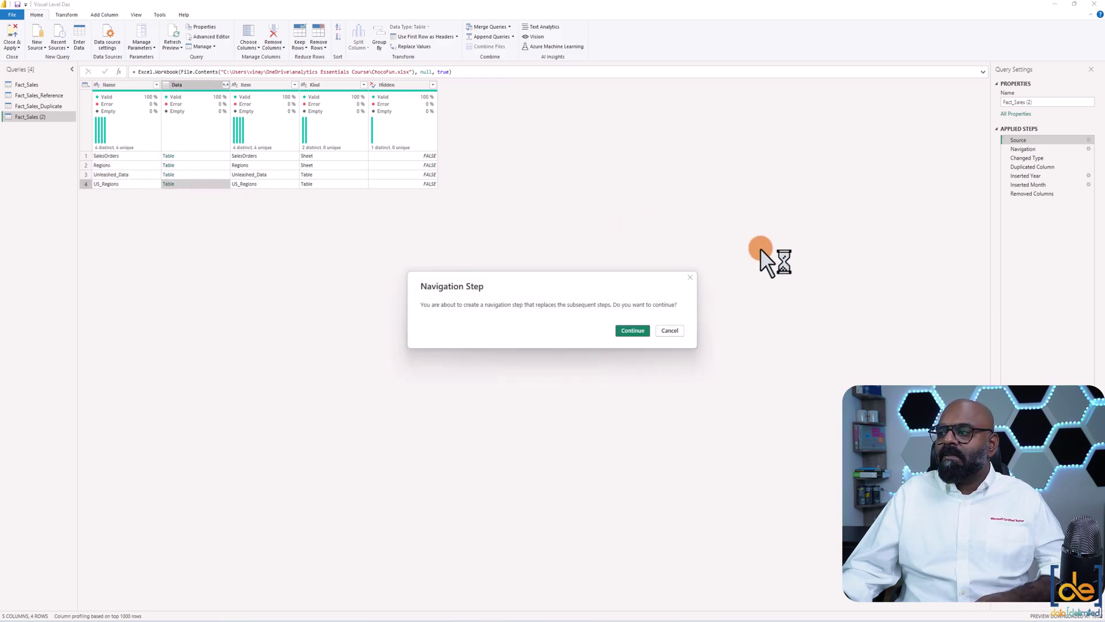
- Confirm the US_Regions navigation and rename the copied query to Dim_Regions
left_click(632, 330)
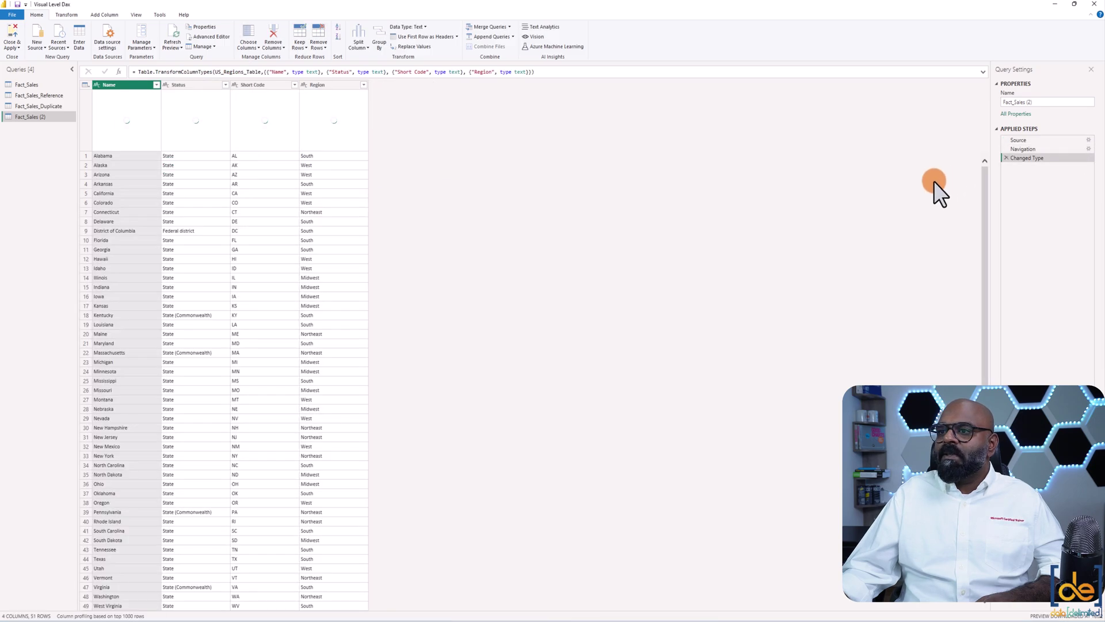
right_click(39, 118)
left_click(68, 155)
key("BackSpace")
type("Dim_Regions")
key("Return")
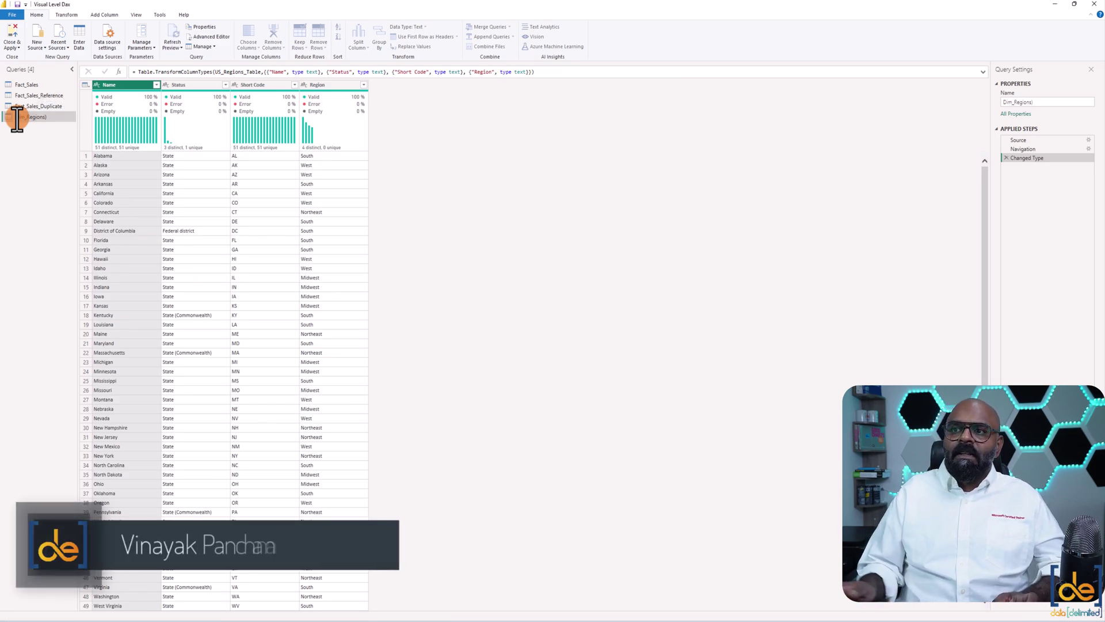